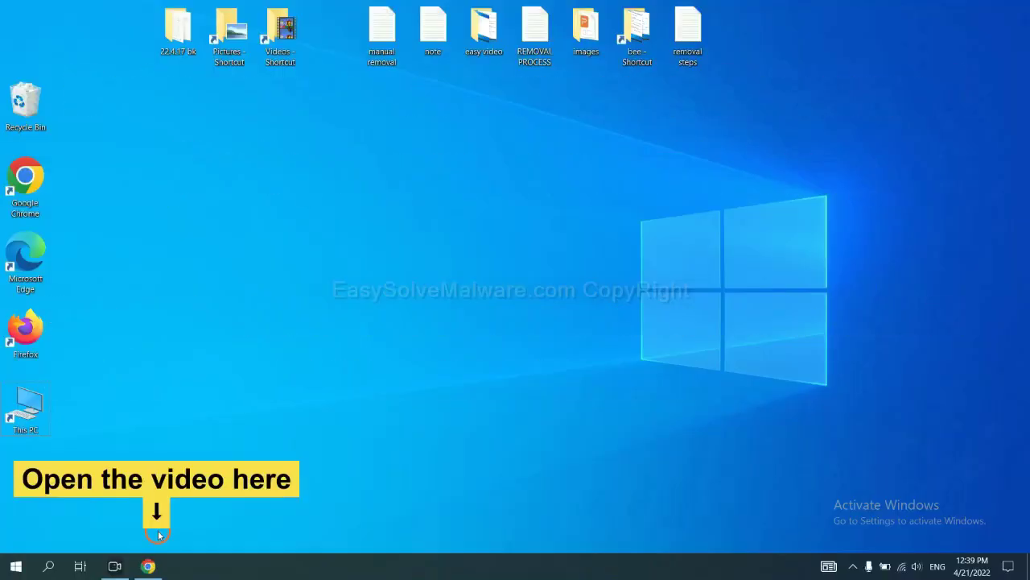
Download the SpyHunter for Windows installer from the easysolvemalware.com removal guide in Chrome
click(153, 565)
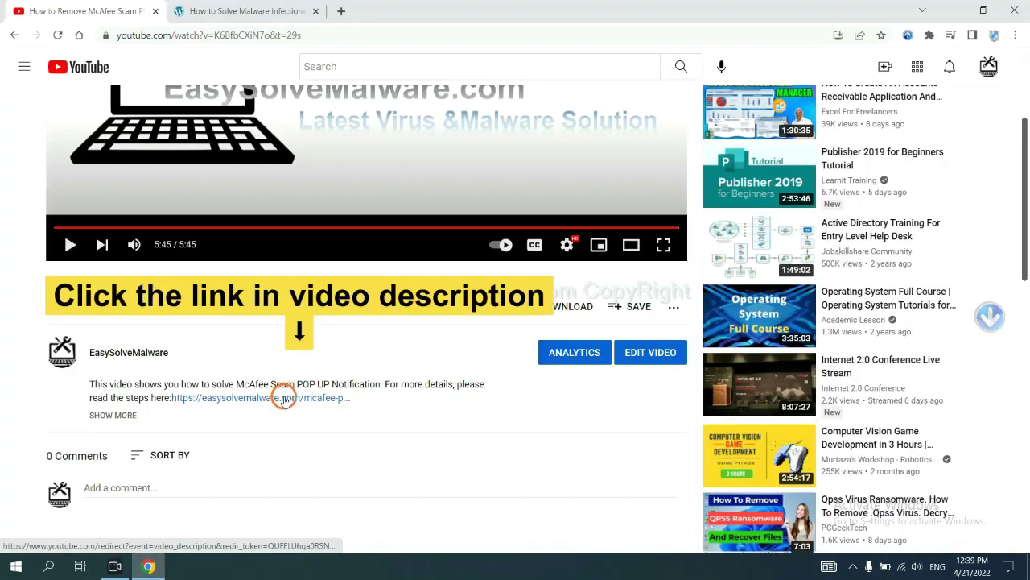
click(266, 10)
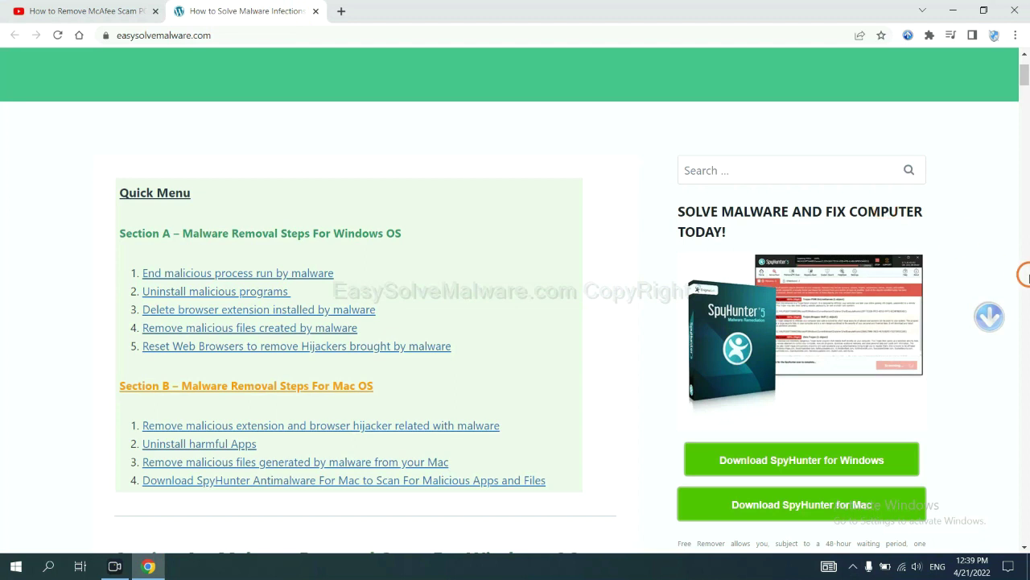
scroll(1025, 277, down, 3)
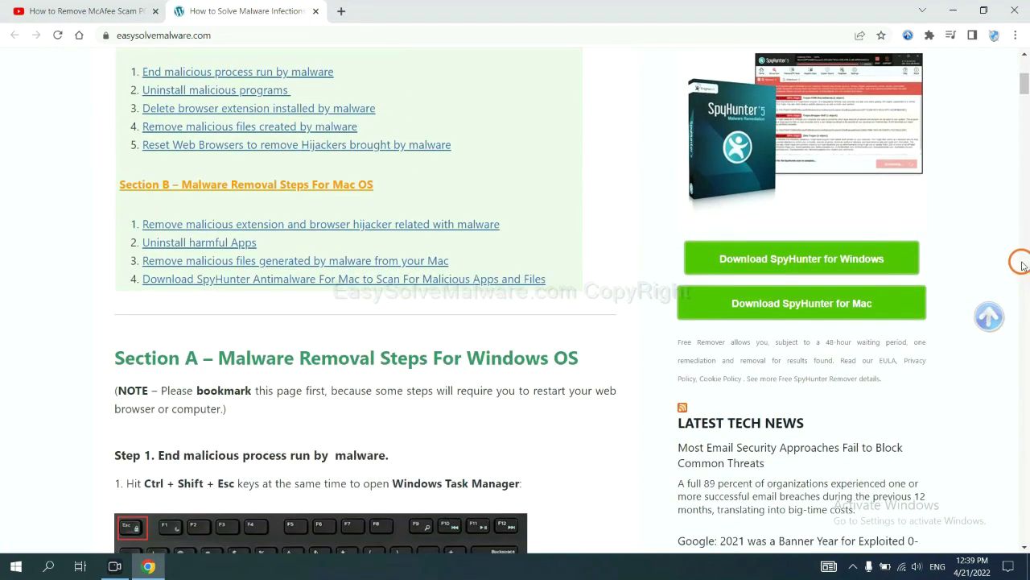
click(874, 256)
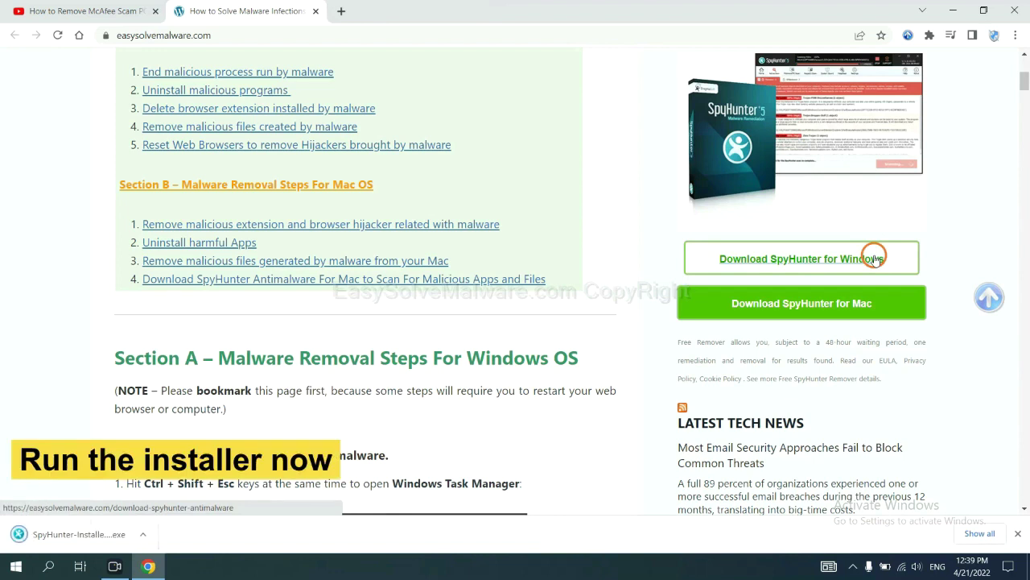
Install SpyHunter 5 in English with the EULA accepted, dismissing the Setup Successful message
click(63, 535)
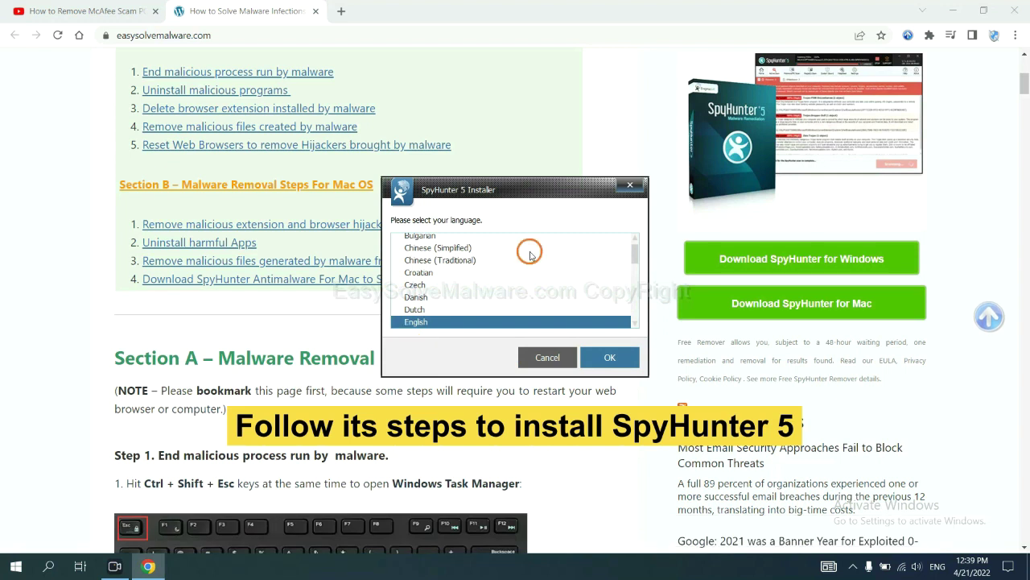
click(595, 356)
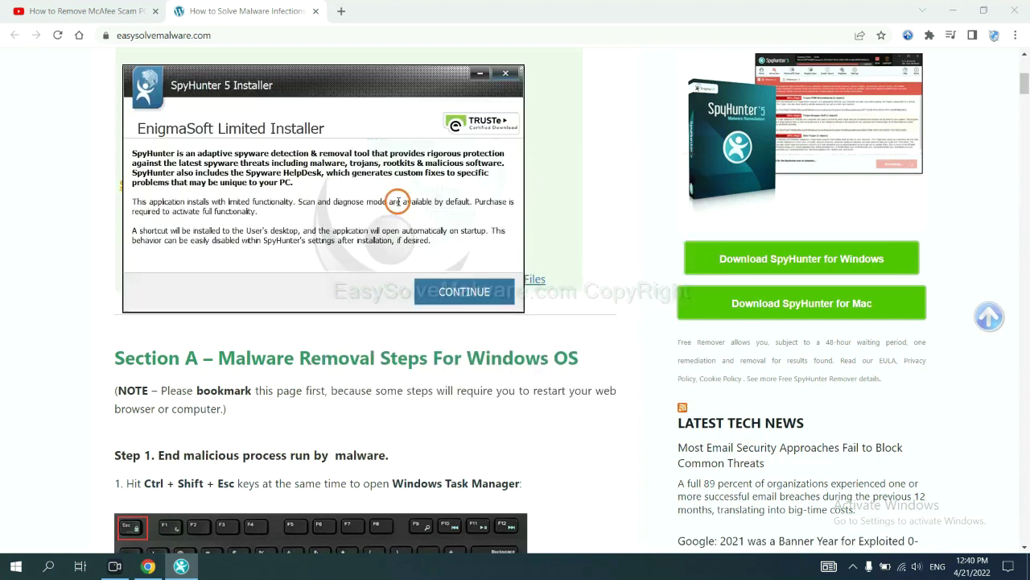
click(439, 293)
click(332, 257)
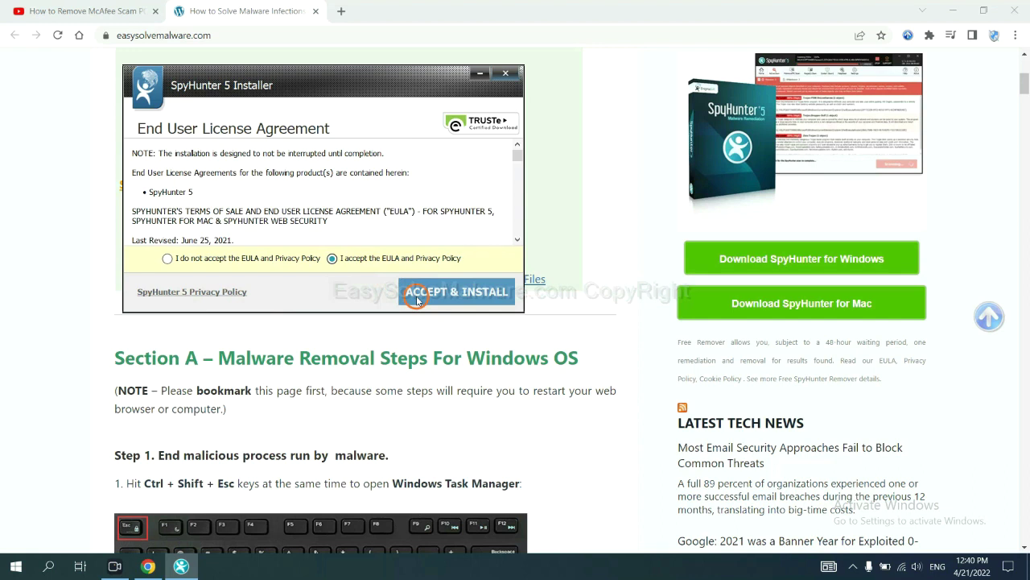
click(417, 298)
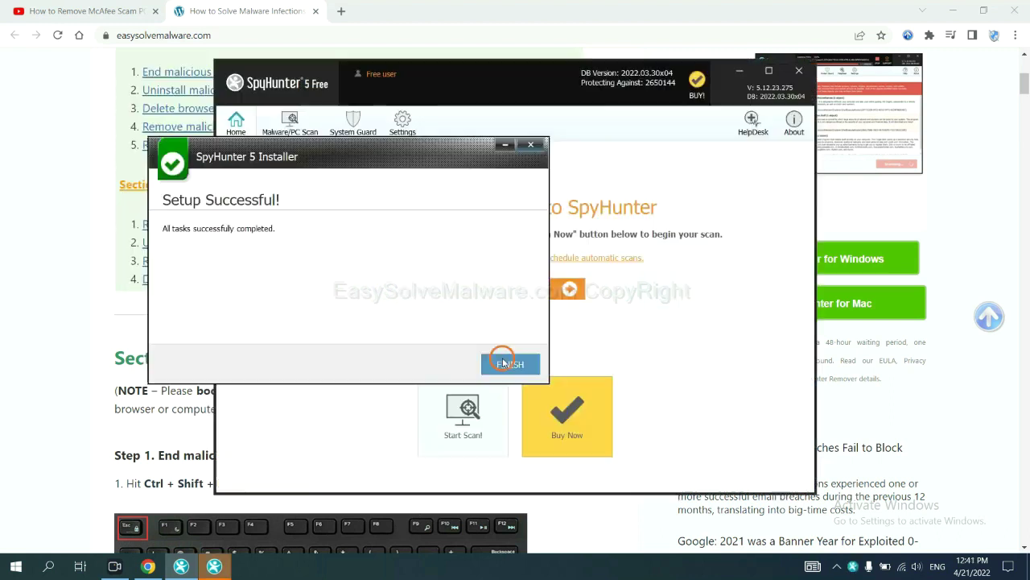
click(507, 364)
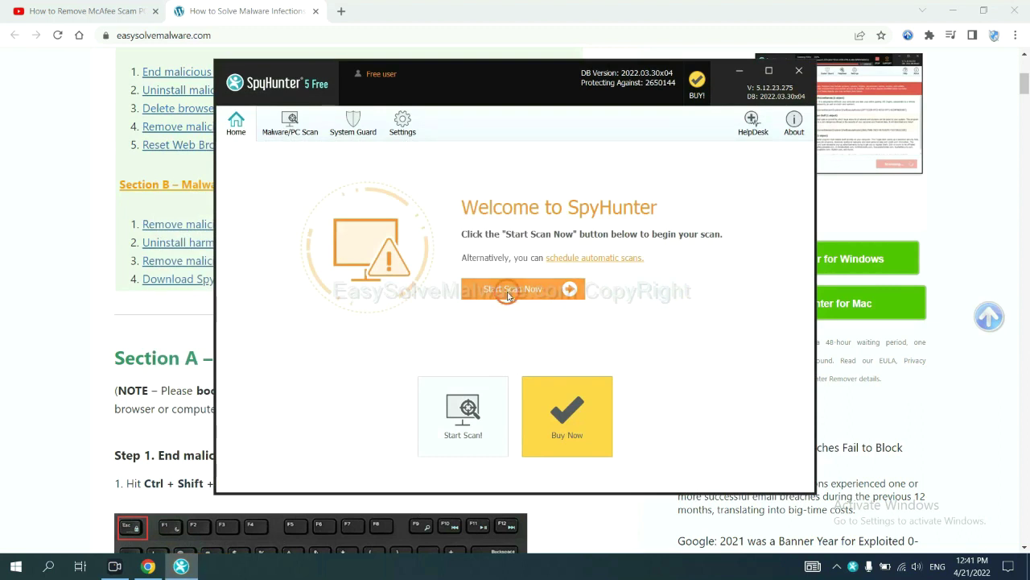
Run a SpyHunter malware scan and move past the unknown object remove360.bat
click(508, 295)
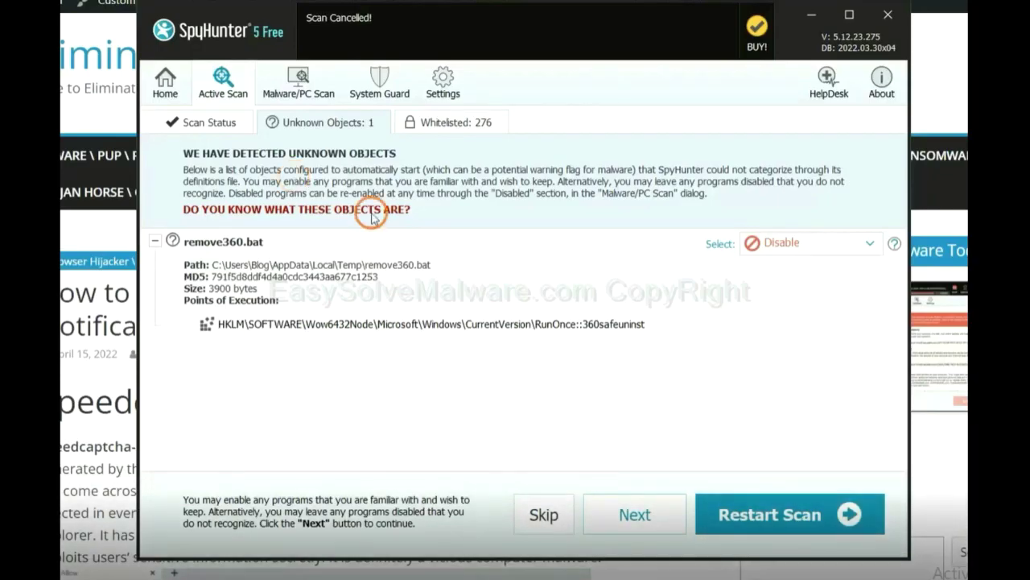
click(635, 518)
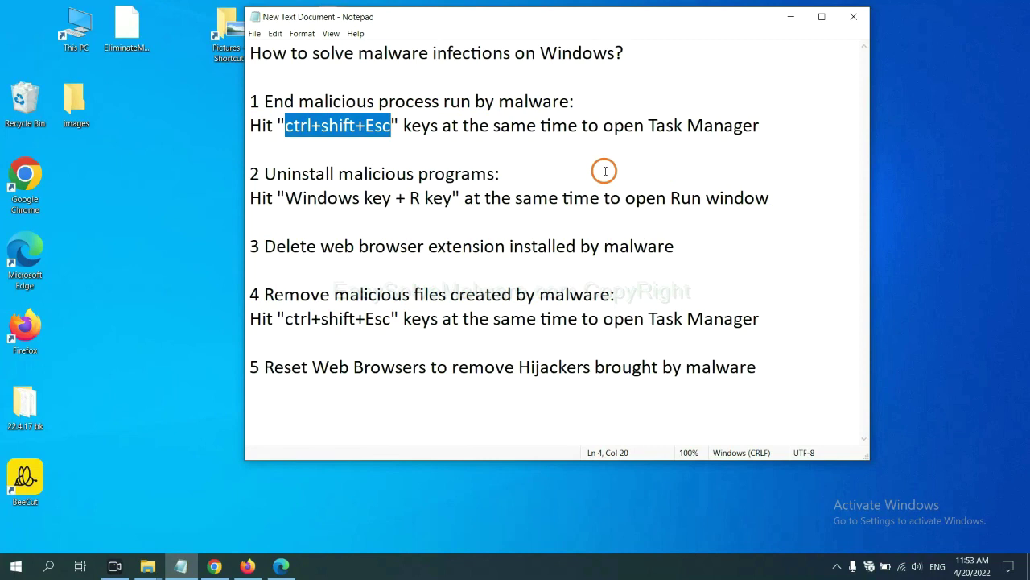
Highlight the Ctrl+Shift+Esc shortcut in step 1 of the guide and open Task Manager
click(365, 127)
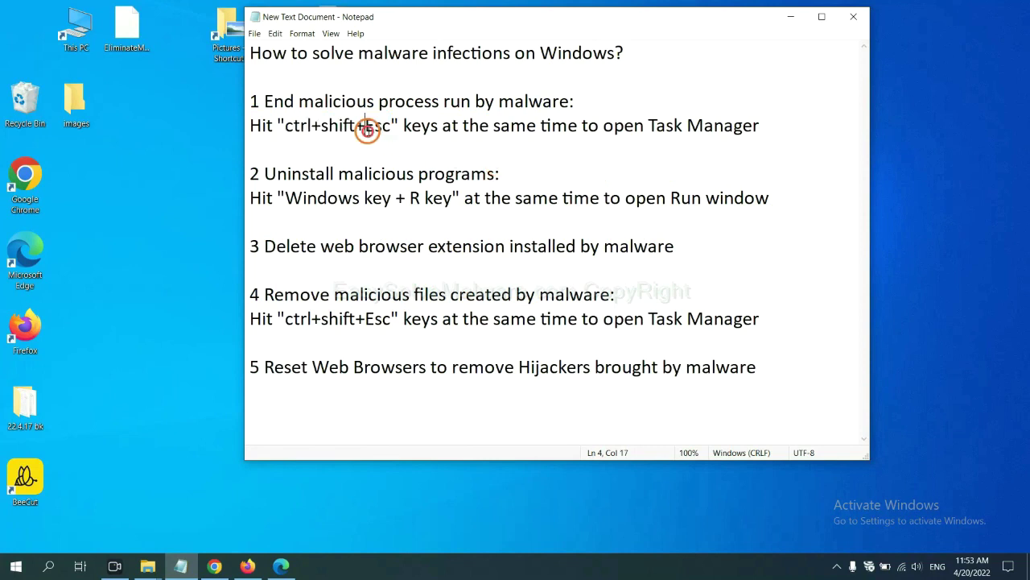
drag(391, 127, 285, 127)
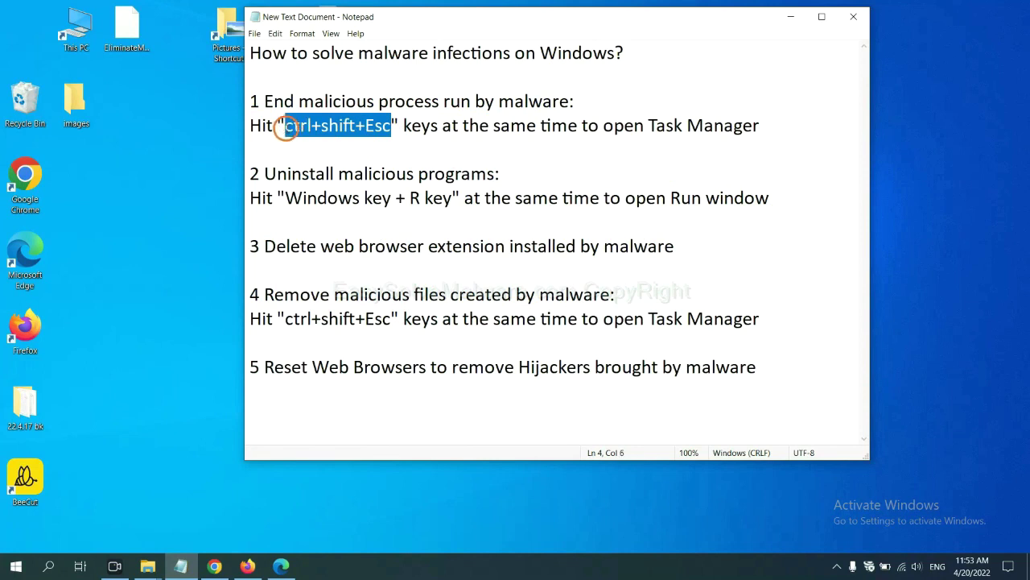
key(ctrl+shift+Escape)
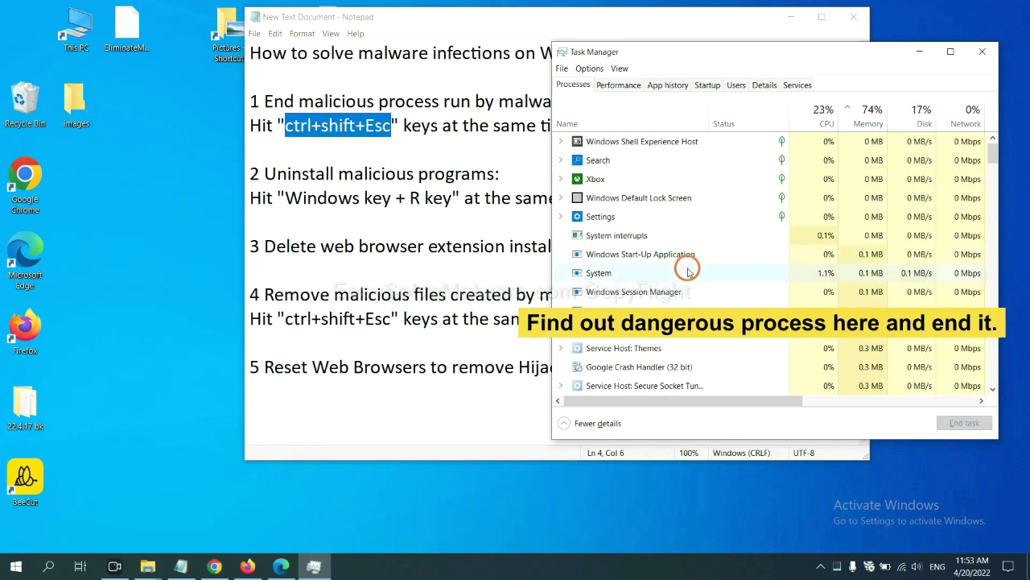
End the Usermode Font Driver Host process and close Task Manager
click(688, 272)
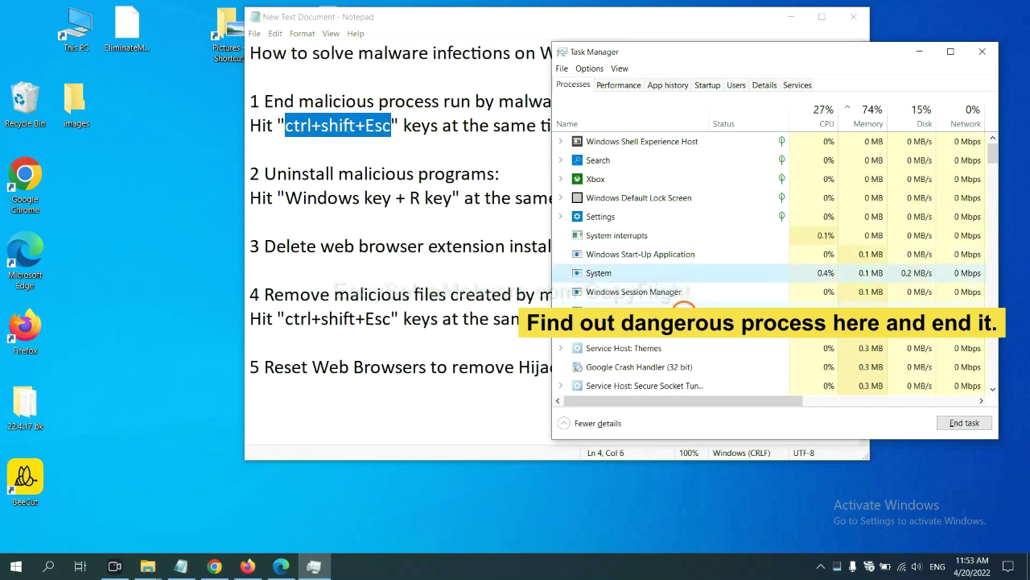
click(684, 310)
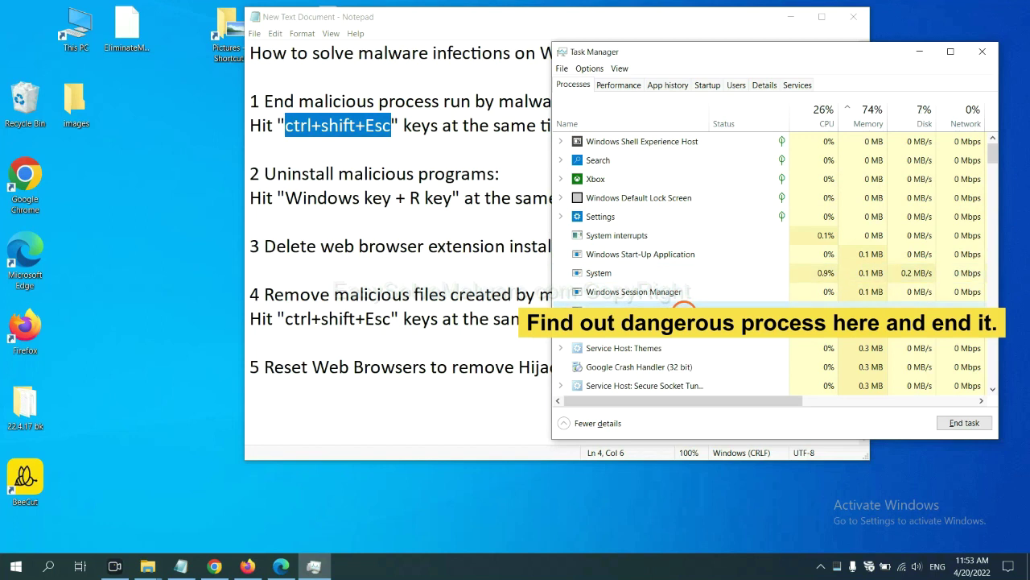
click(972, 424)
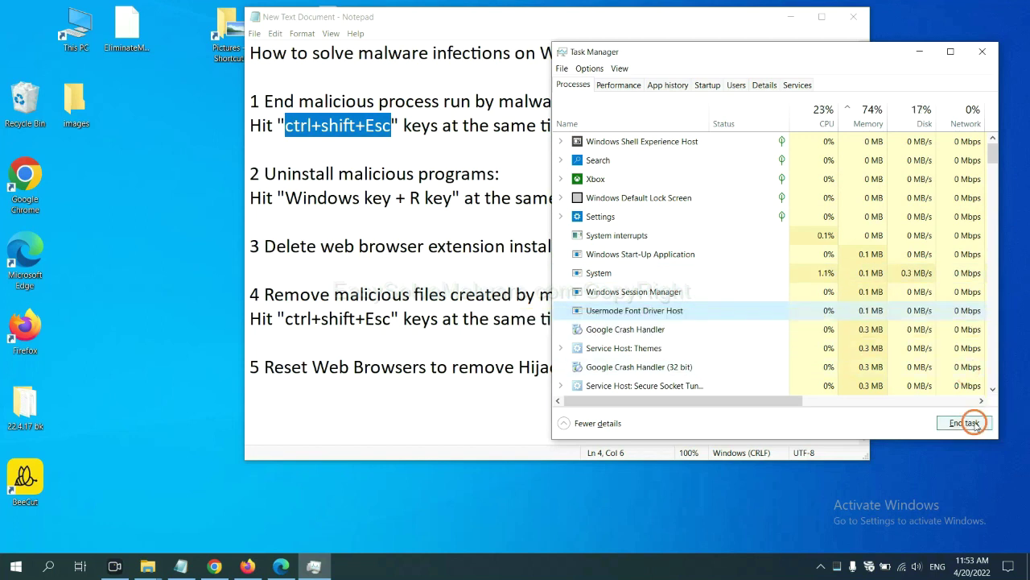
click(979, 54)
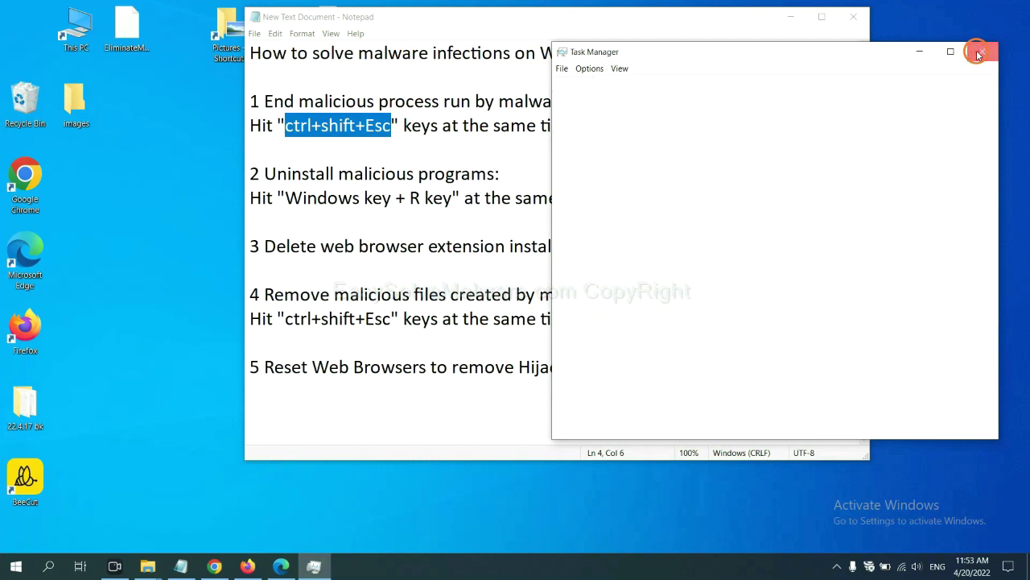
click(640, 187)
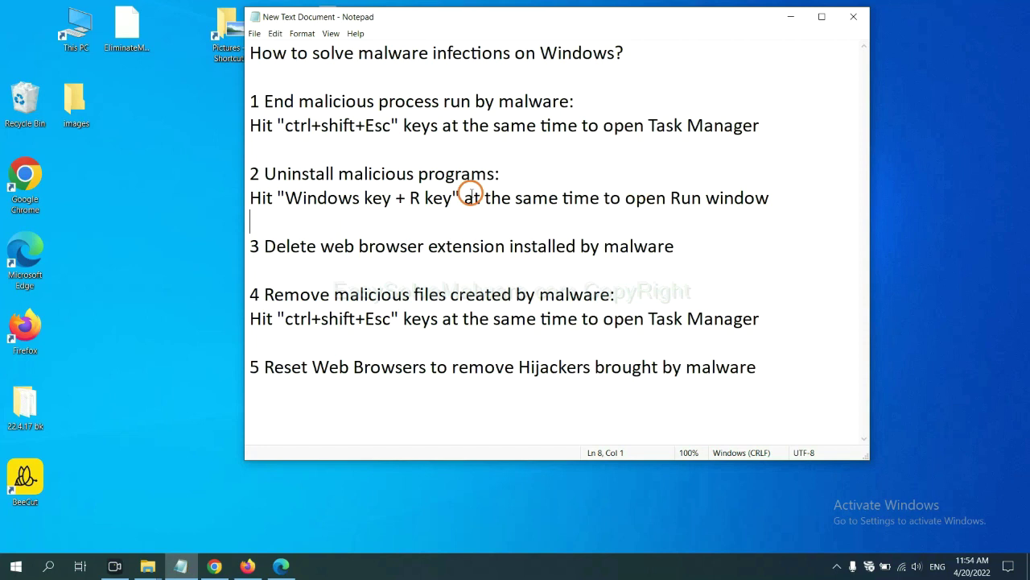
Highlight the Windows key + R shortcut and open Run with the 'control panel' command
click(285, 200)
drag(285, 200, 449, 208)
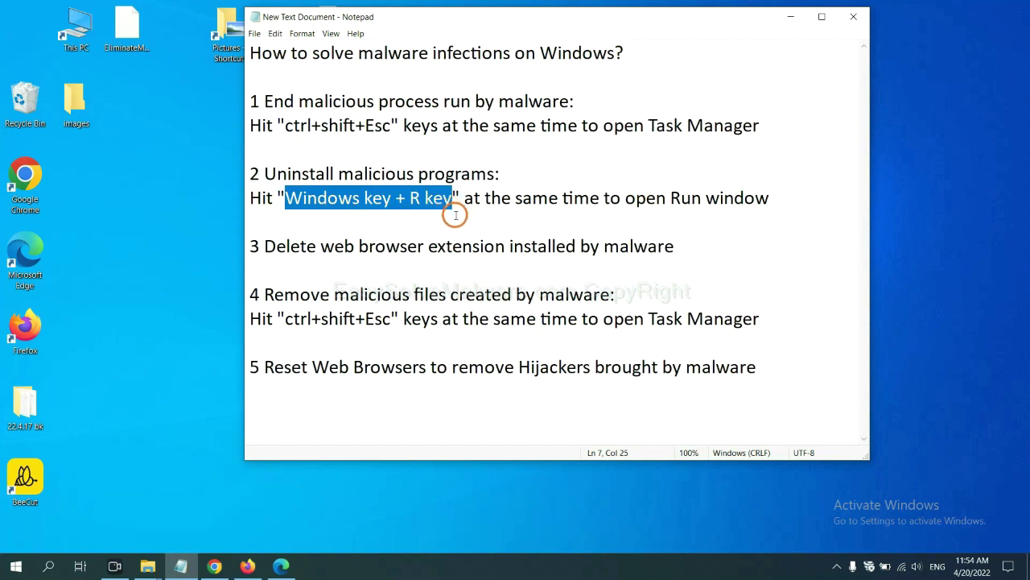
key(super+r)
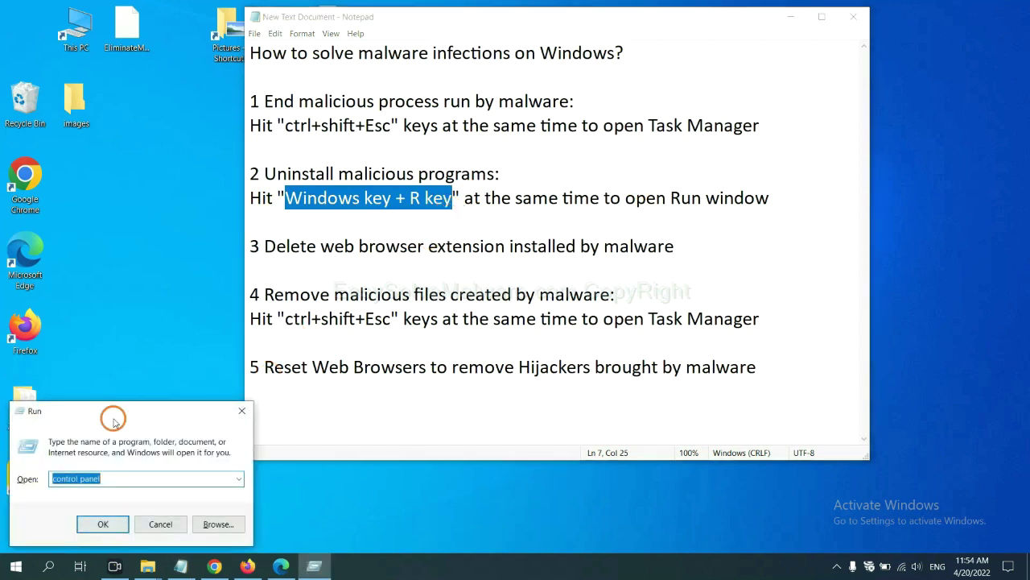
drag(112, 420, 788, 180)
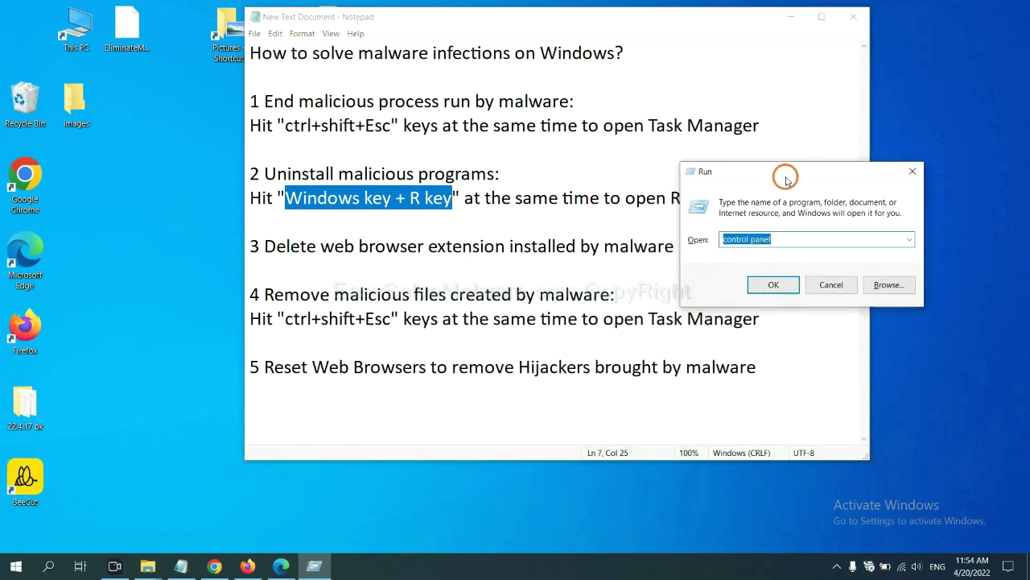
click(794, 241)
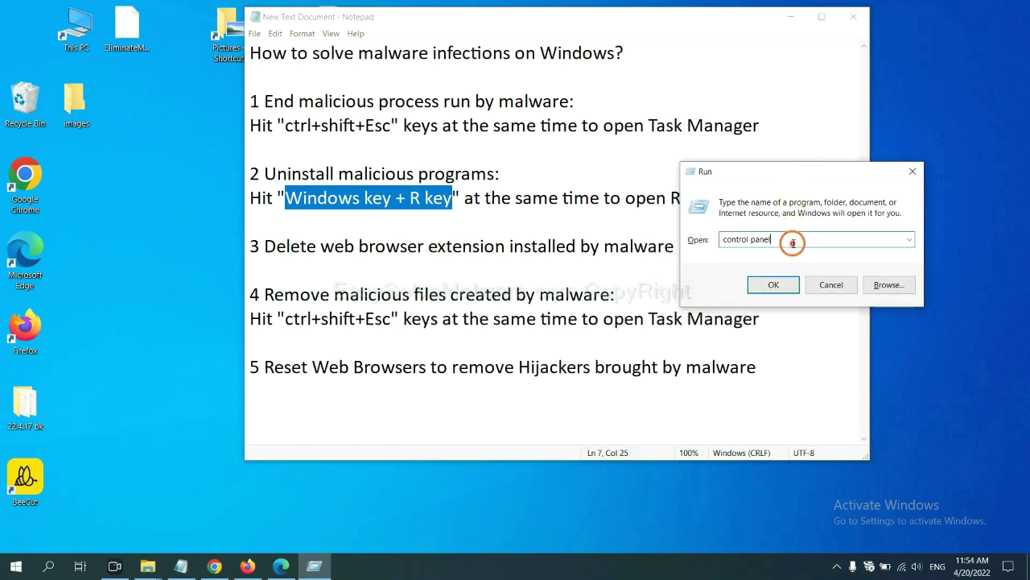
drag(793, 241, 700, 239)
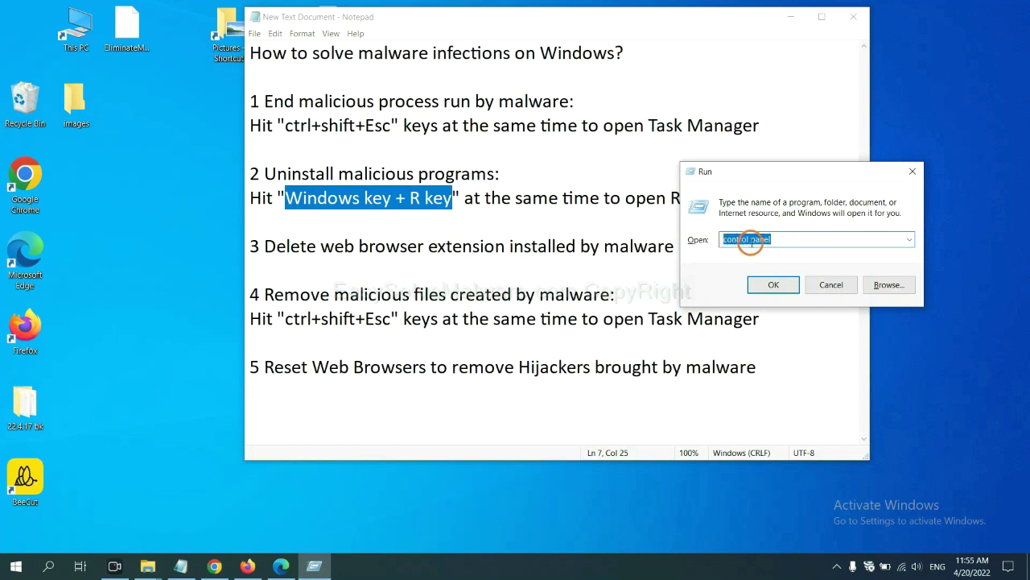
Launch Control Panel, open Uninstall a program, and select Xiph.Org Open Codecs
click(768, 288)
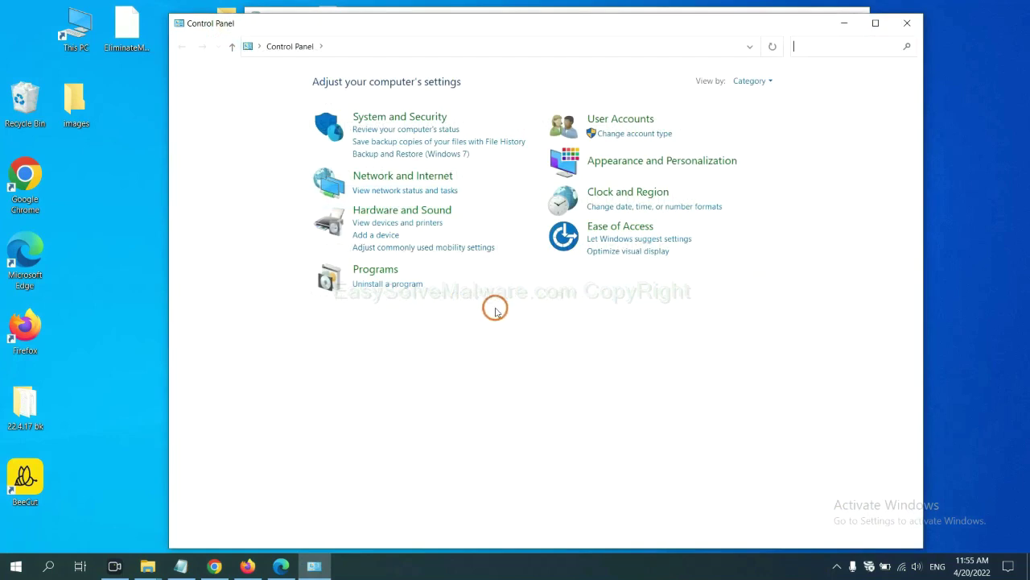
click(406, 287)
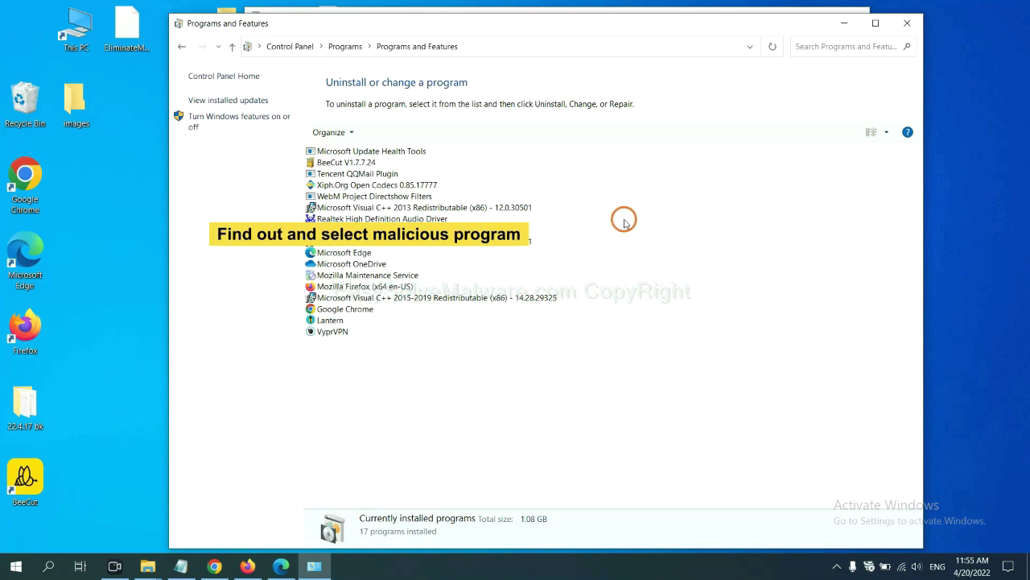
click(405, 184)
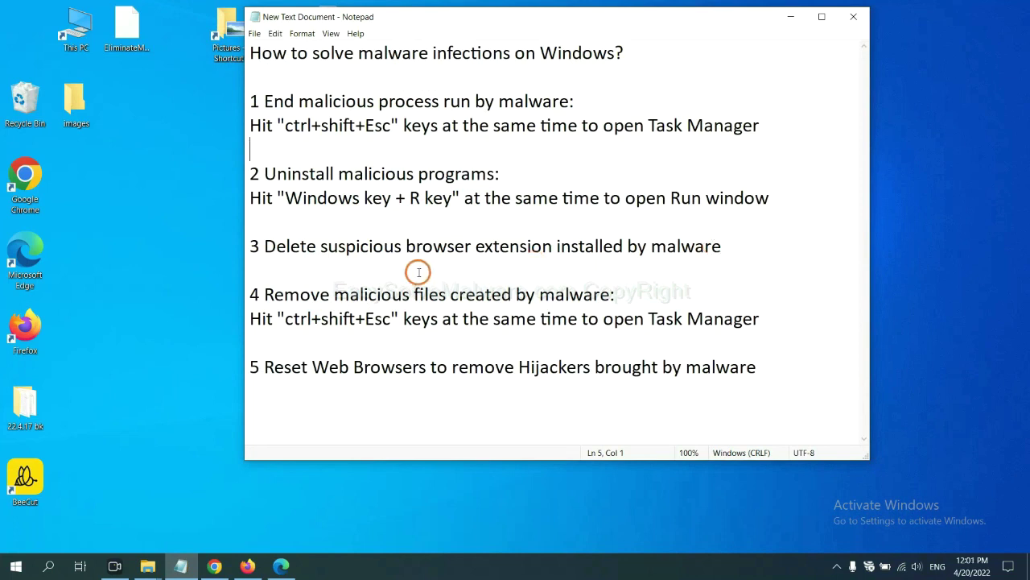
Open Chrome's Extensions page via More tools to check the Scroll To Top extension
click(219, 566)
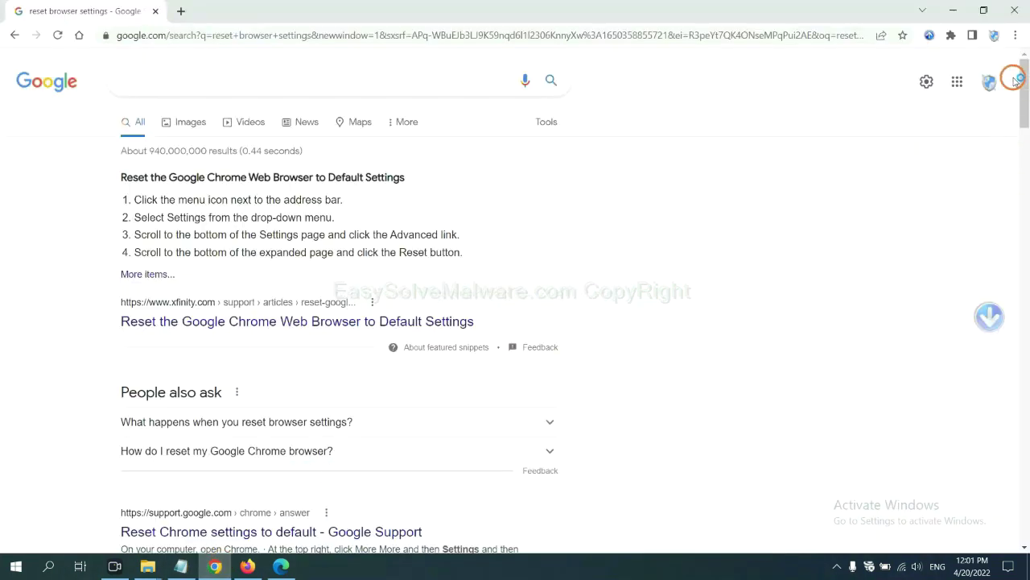
click(1015, 37)
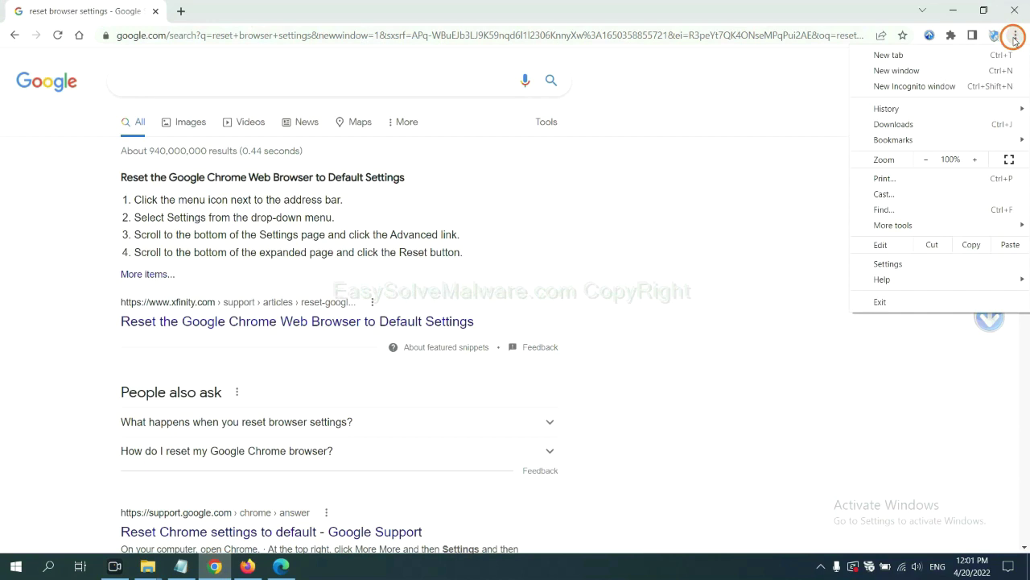
mouse_move(924, 227)
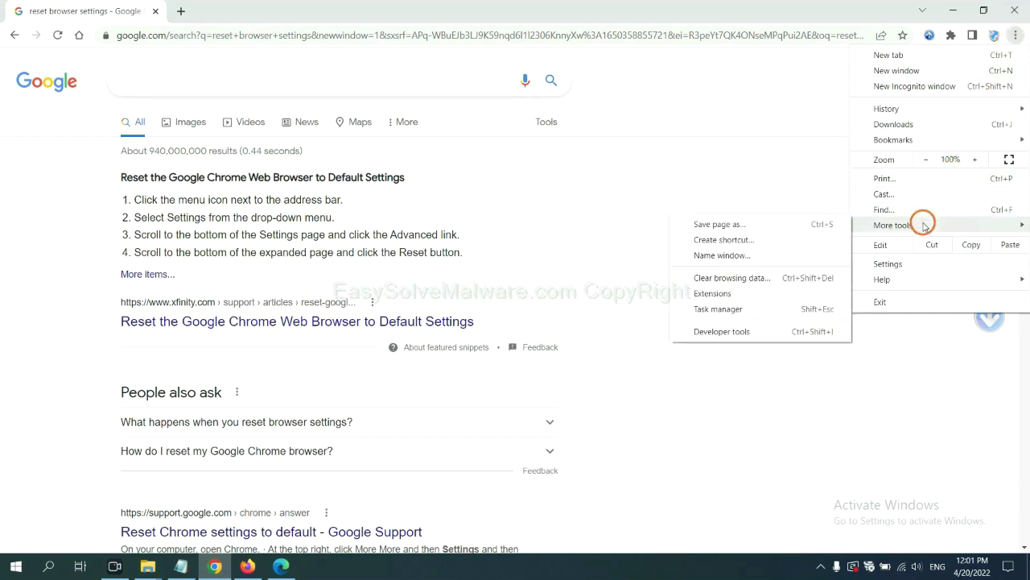
click(759, 293)
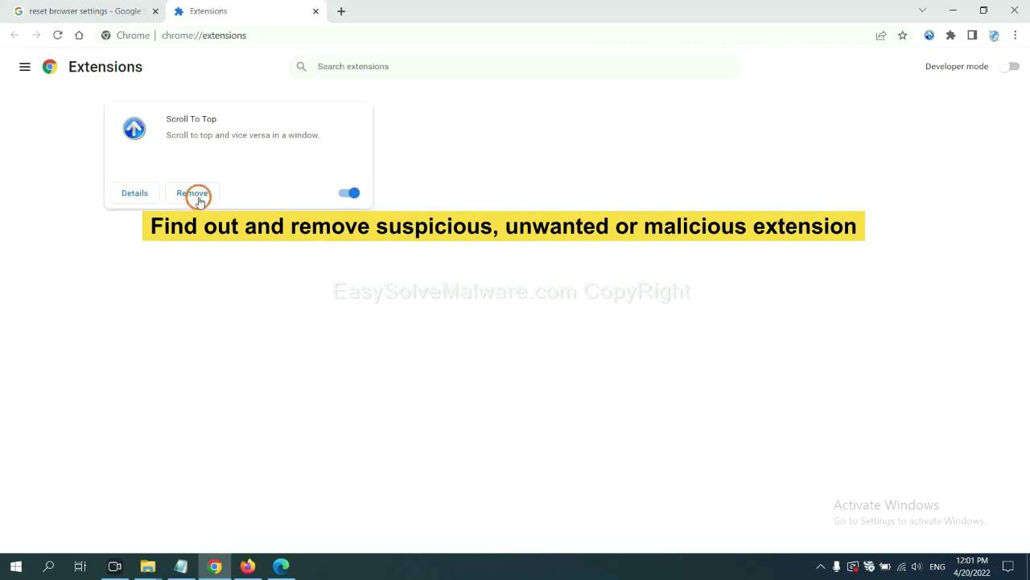
Open Firefox's Add-ons and themes manager and show the GIPHY for Firefox extension's options
click(247, 566)
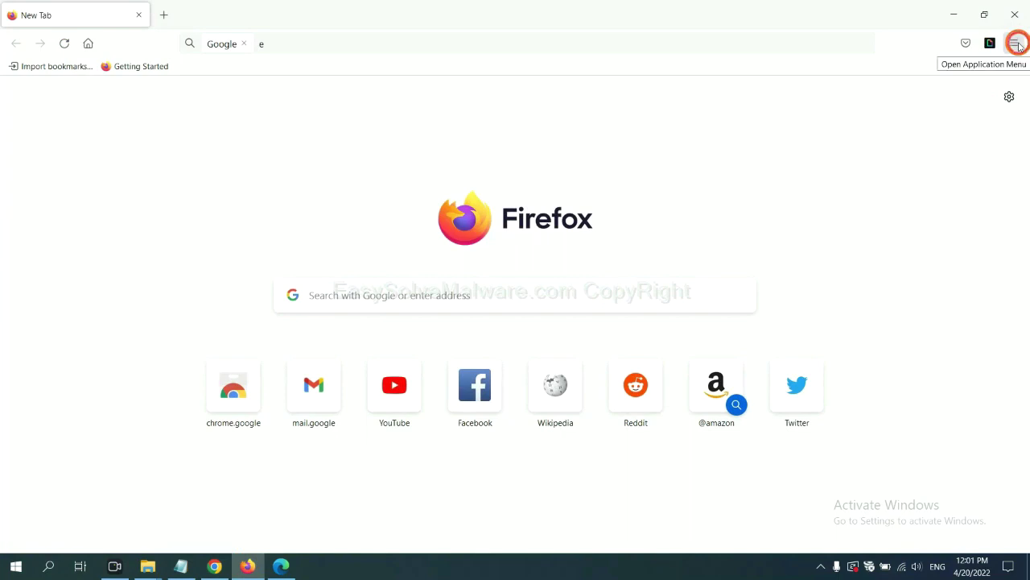
click(1017, 44)
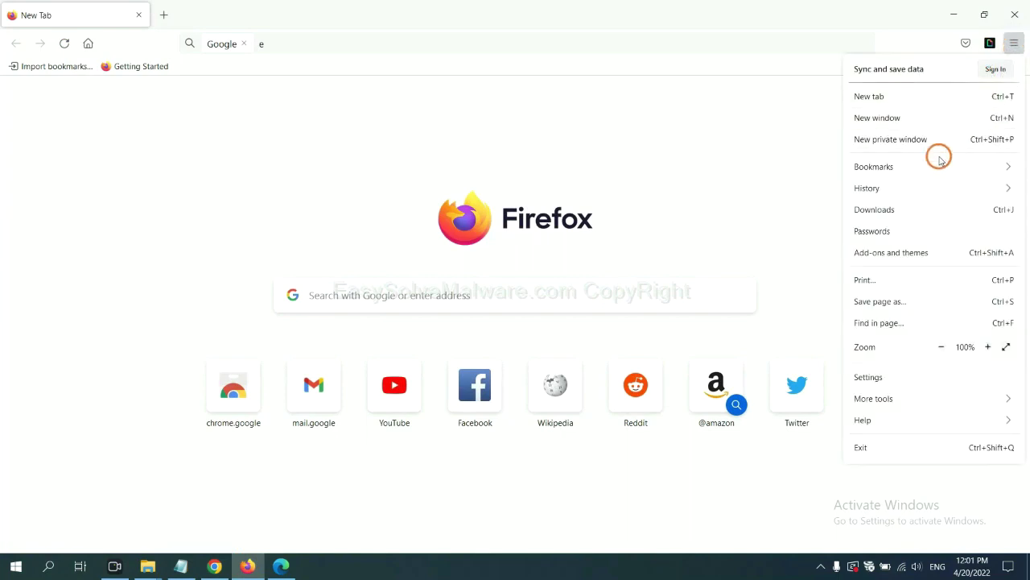
click(900, 261)
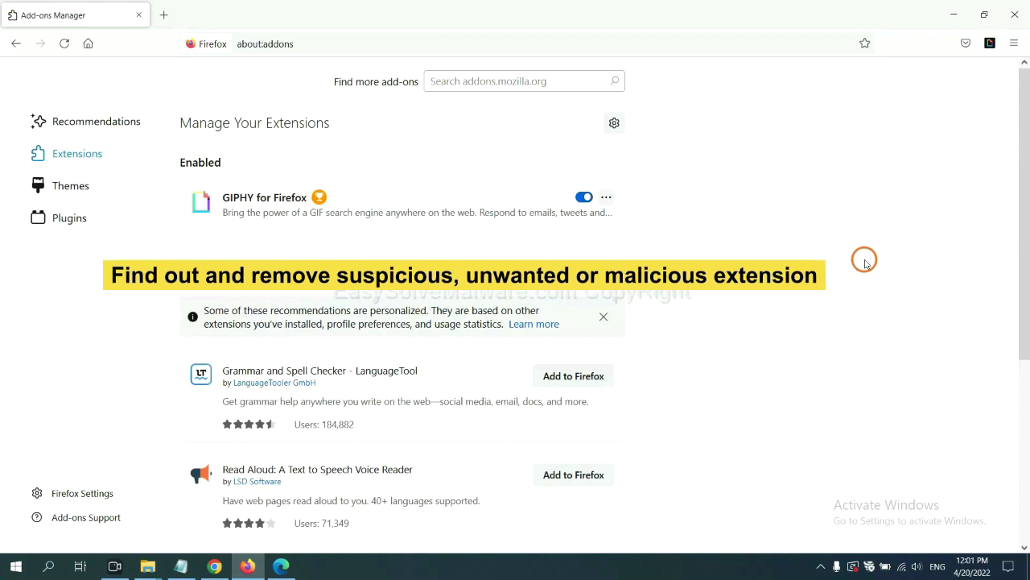
click(606, 198)
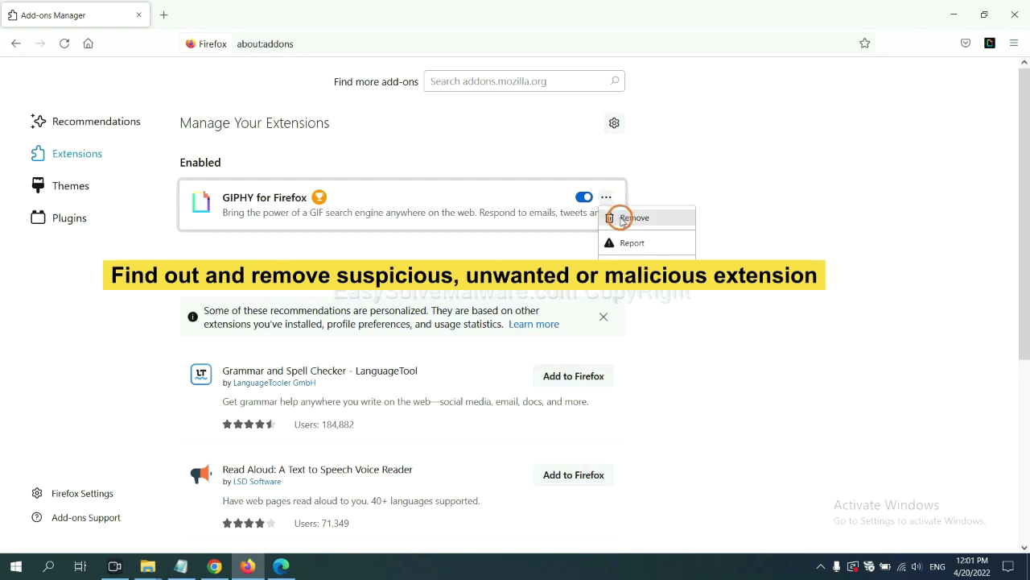
Open Edge's extension management page from the Settings and more menu
click(280, 567)
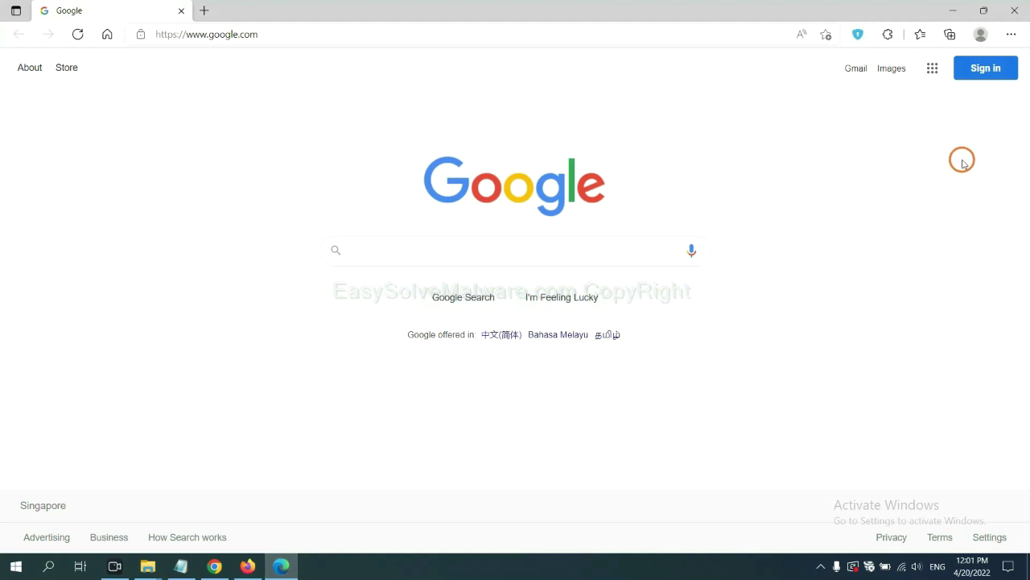
click(1010, 34)
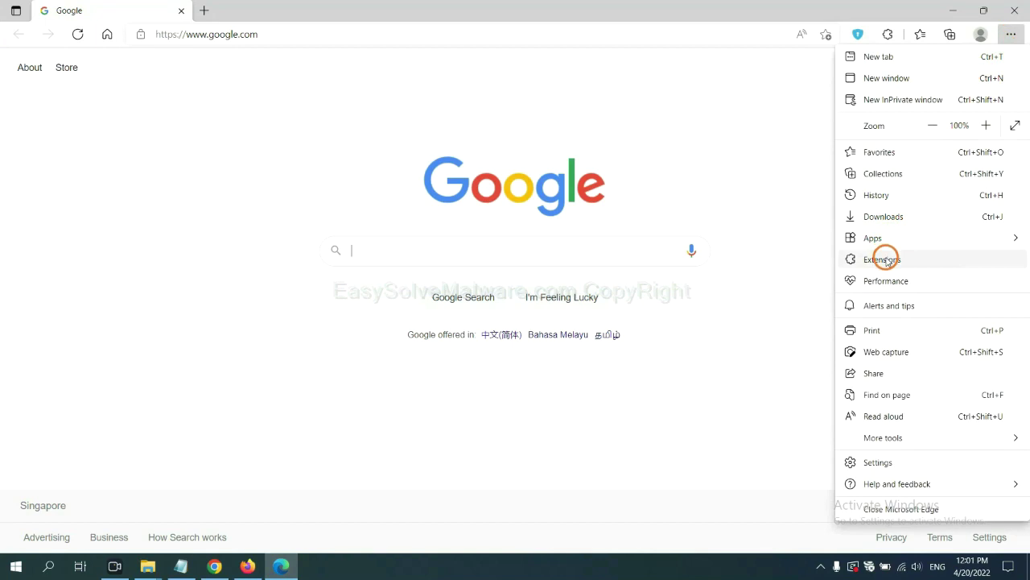
right_click(883, 260)
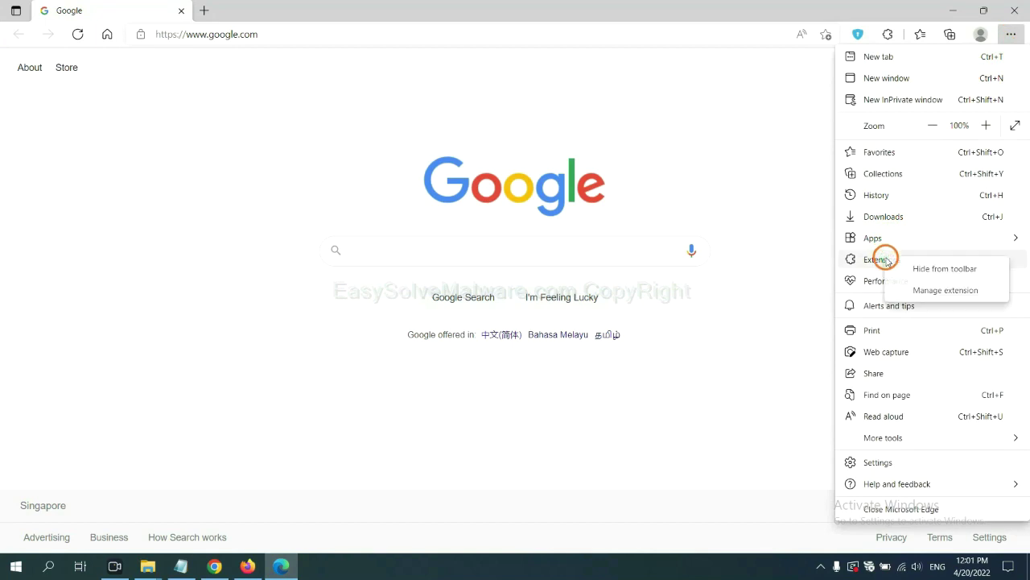
click(926, 291)
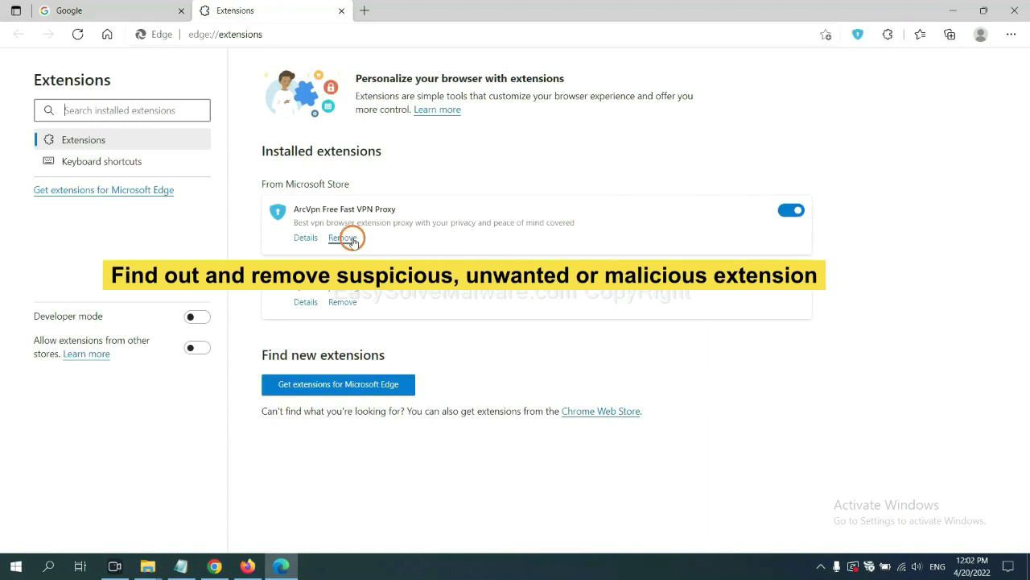
Remove the ArcVpn Free Fast VPN Proxy extension and show the desktop
click(351, 239)
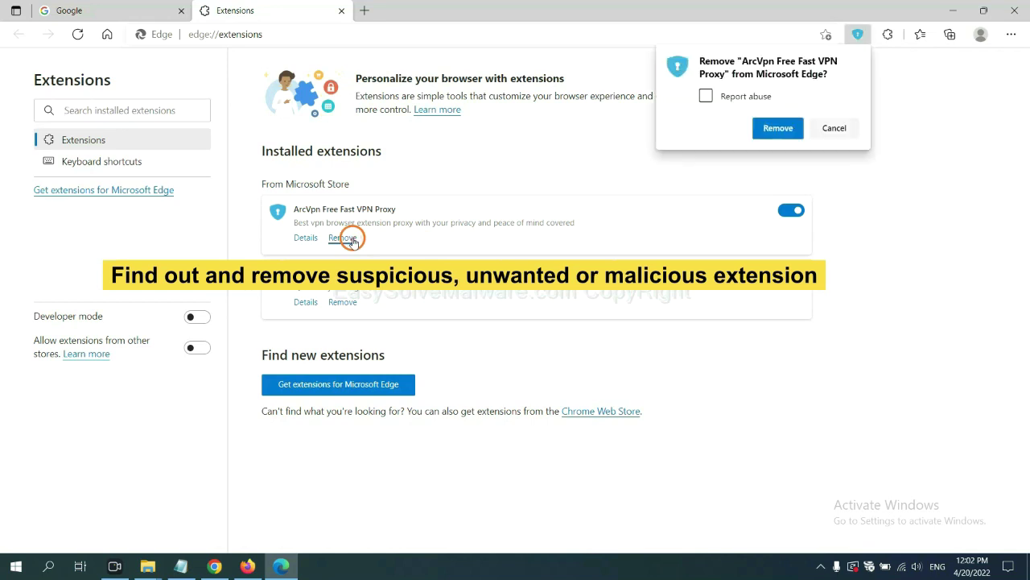
click(775, 130)
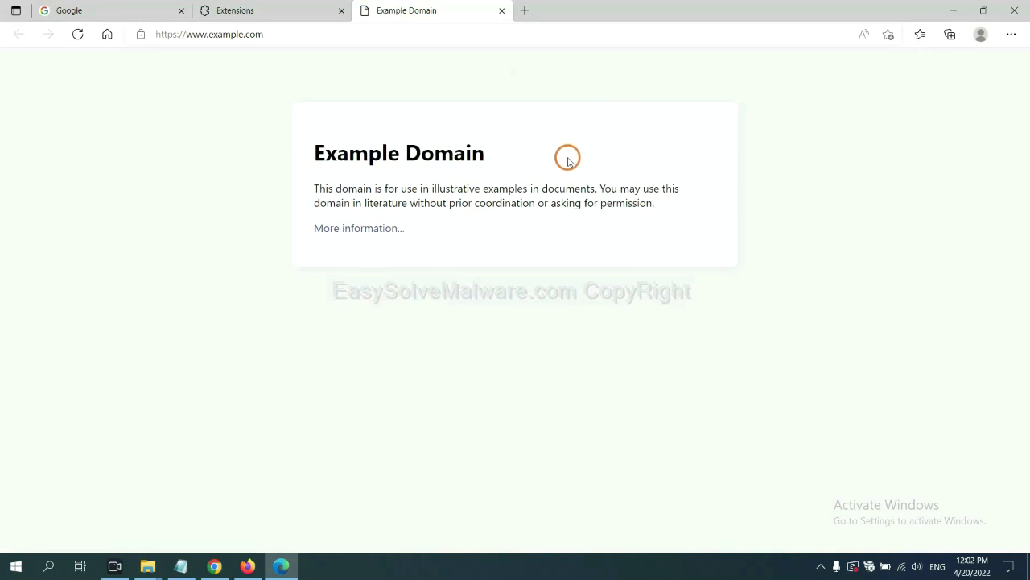
click(1026, 570)
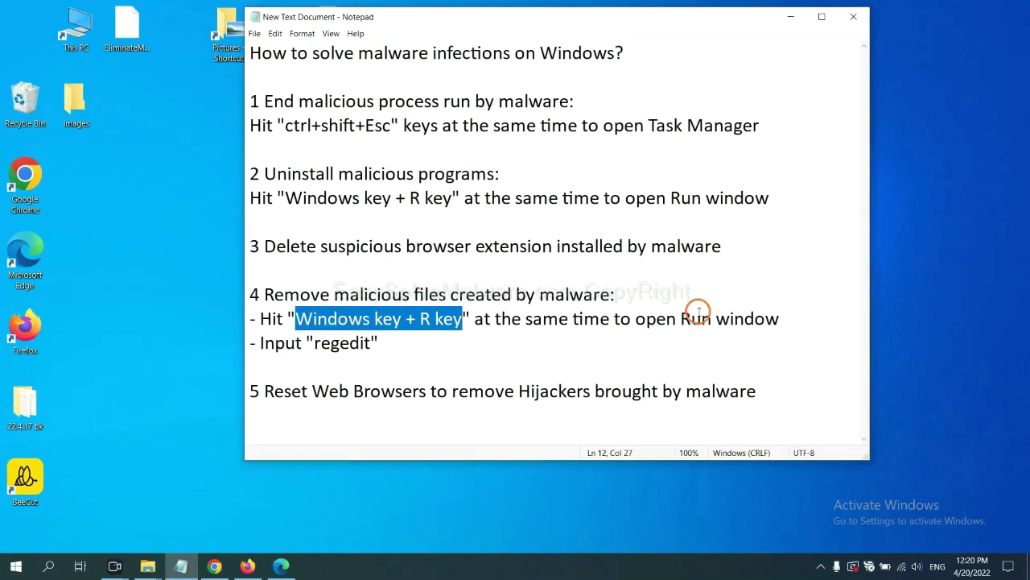
Bring up the malware removal notes and highlight the two lines of step 4
click(700, 317)
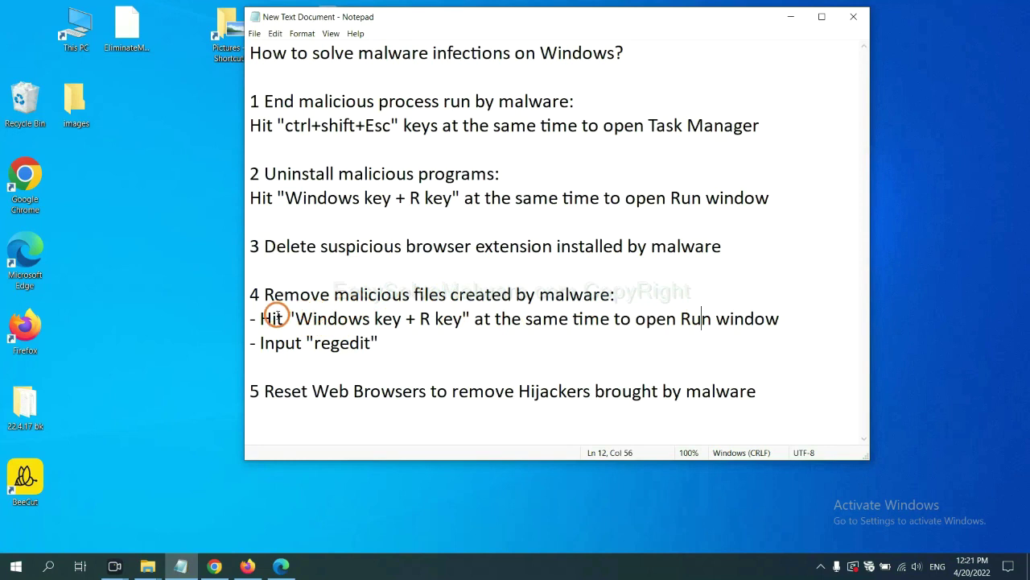
drag(264, 319, 586, 333)
click(598, 322)
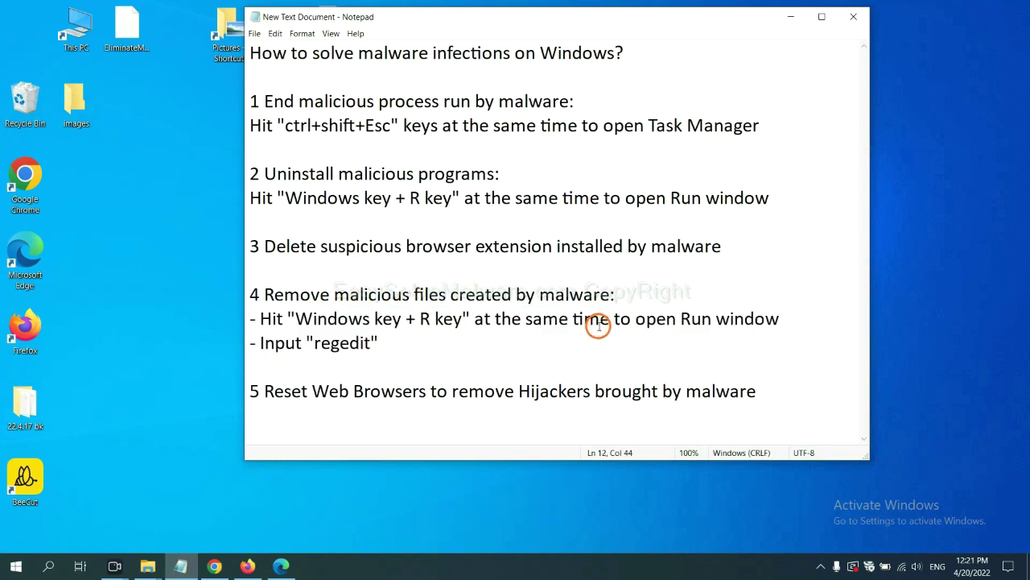
Launch the Registry Editor by running regedit from the Run window
key(super+r)
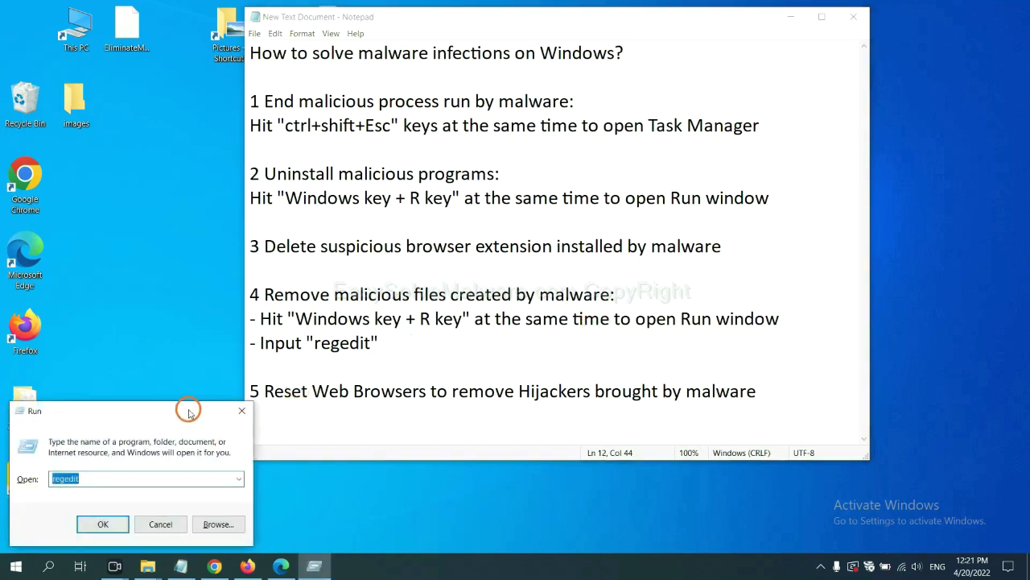
drag(189, 407, 817, 205)
click(727, 281)
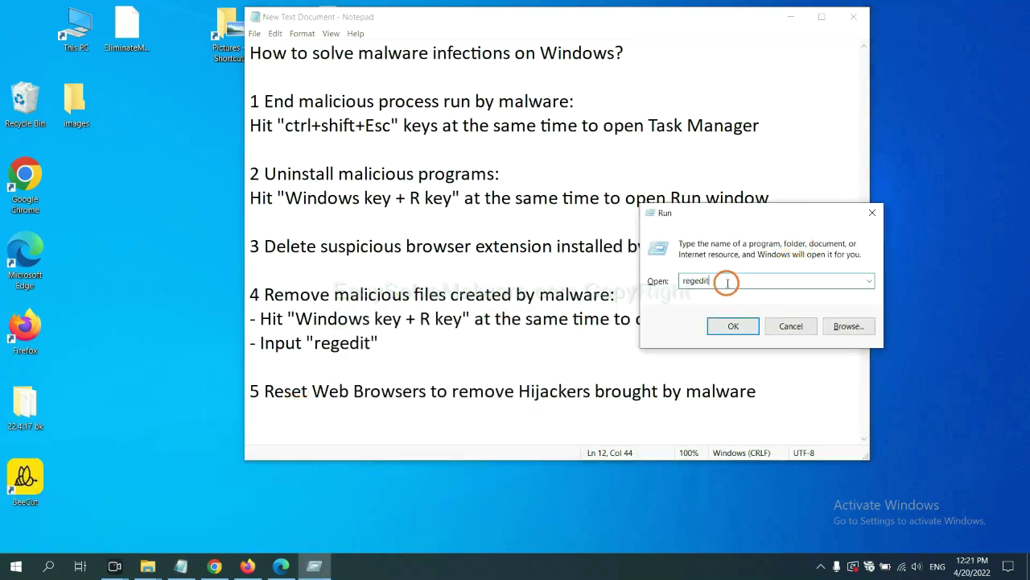
click(733, 326)
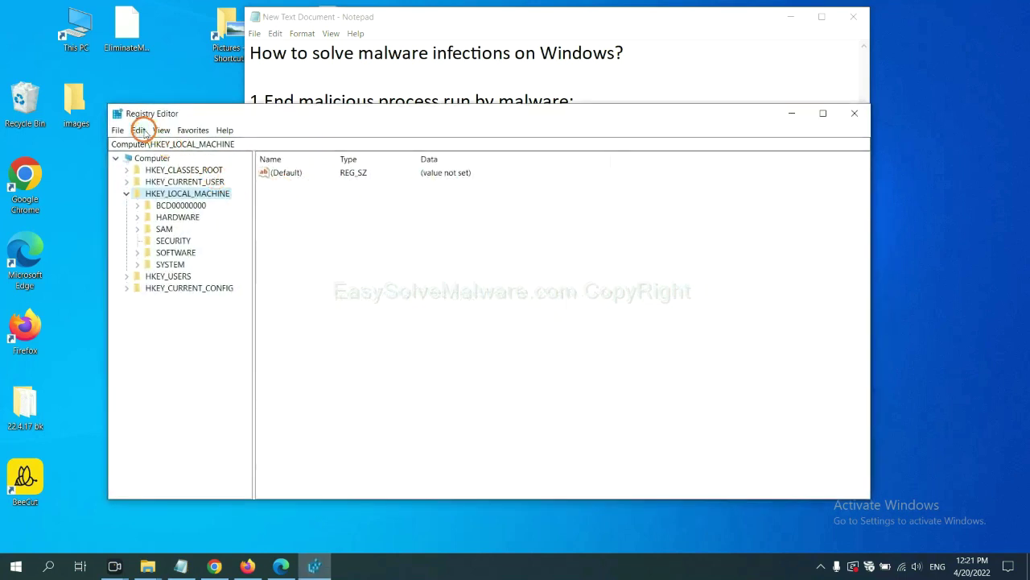
Search the registry for the malware name to locate the BeeCut.exe entry under FEATURE_BROWSER_EMULATION
click(142, 130)
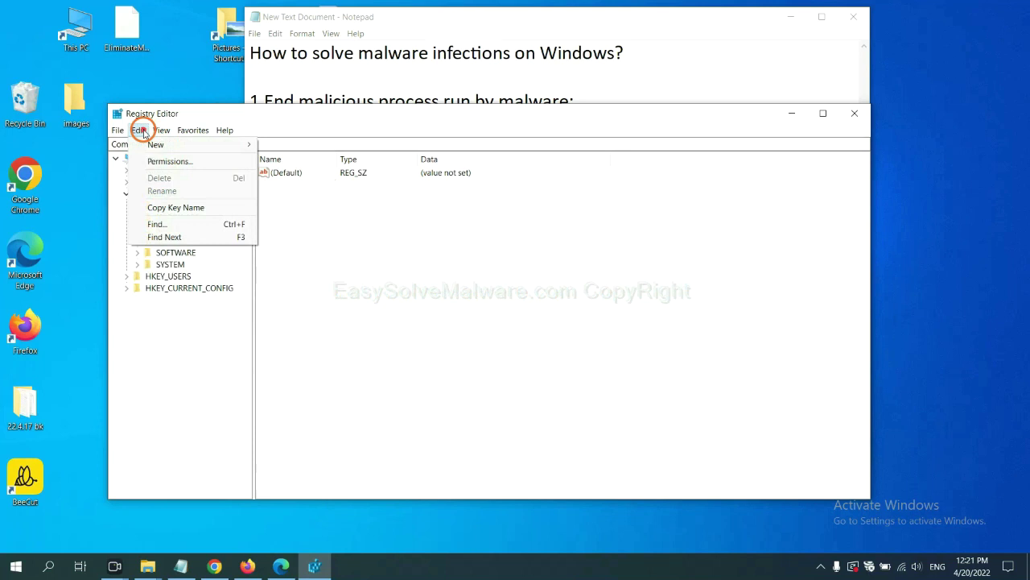
click(182, 226)
drag(292, 170, 393, 193)
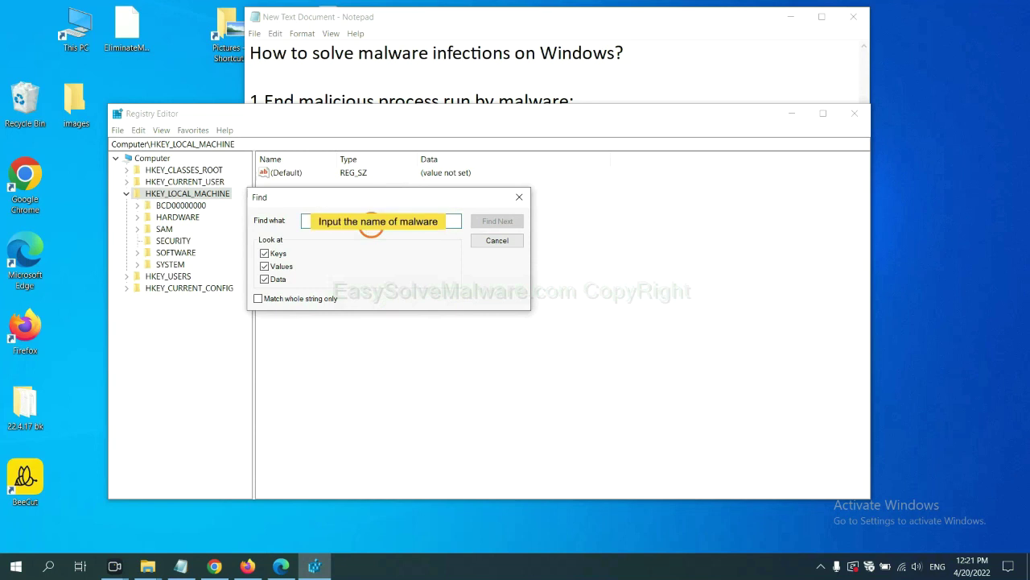
text(be)
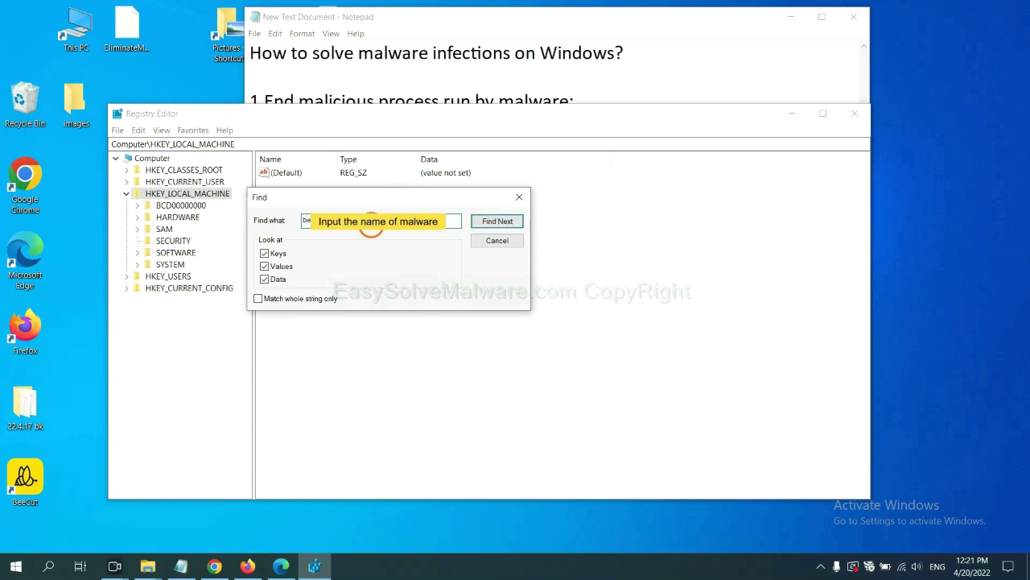
click(496, 221)
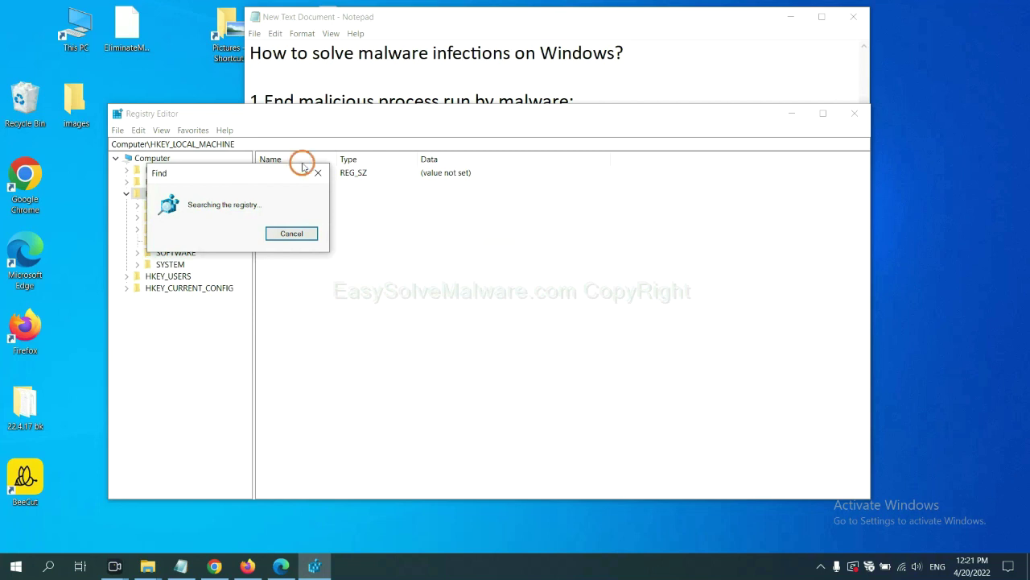
drag(248, 166, 414, 168)
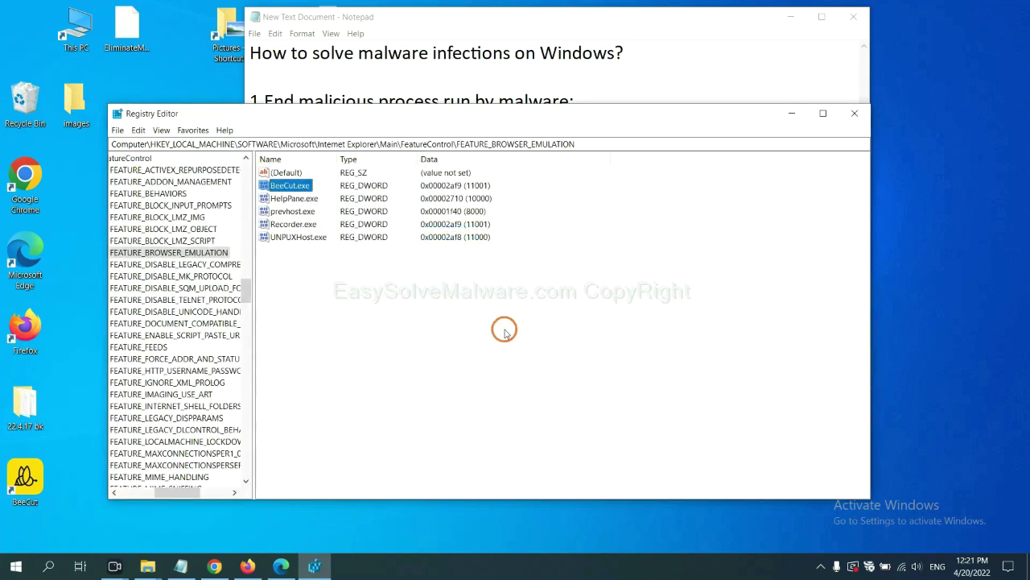
drag(174, 491, 165, 491)
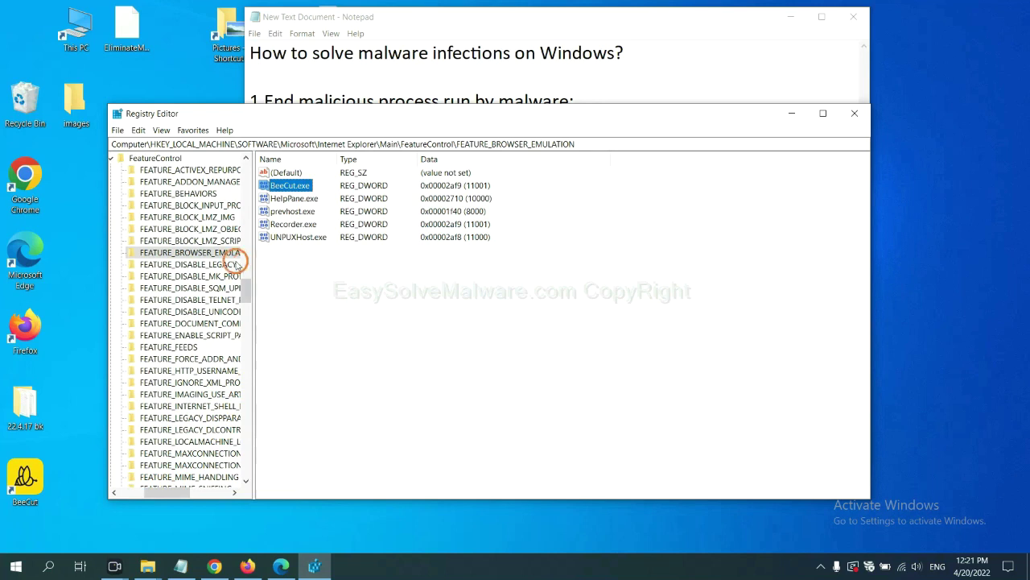
right_click(208, 252)
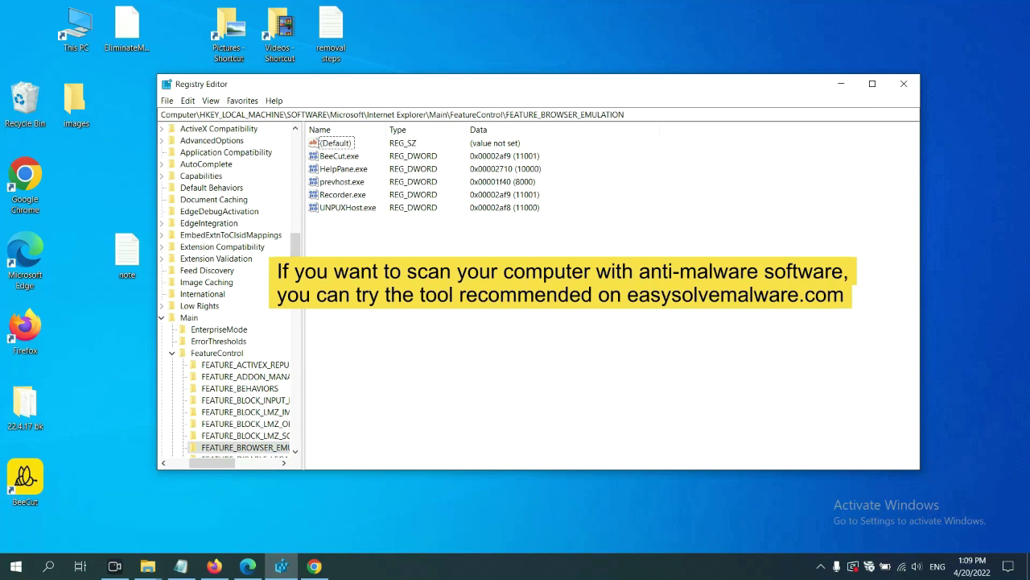
Return to the easysolvemalware.com removal guide in Chrome and scroll through it
click(318, 567)
scroll(748, 354, down, 1)
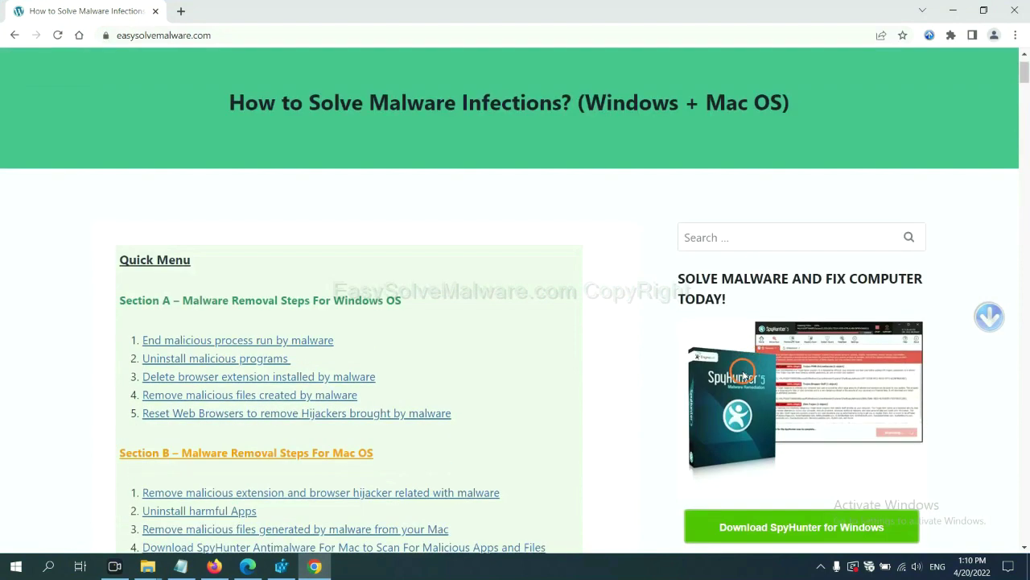
scroll(744, 375, up, 1)
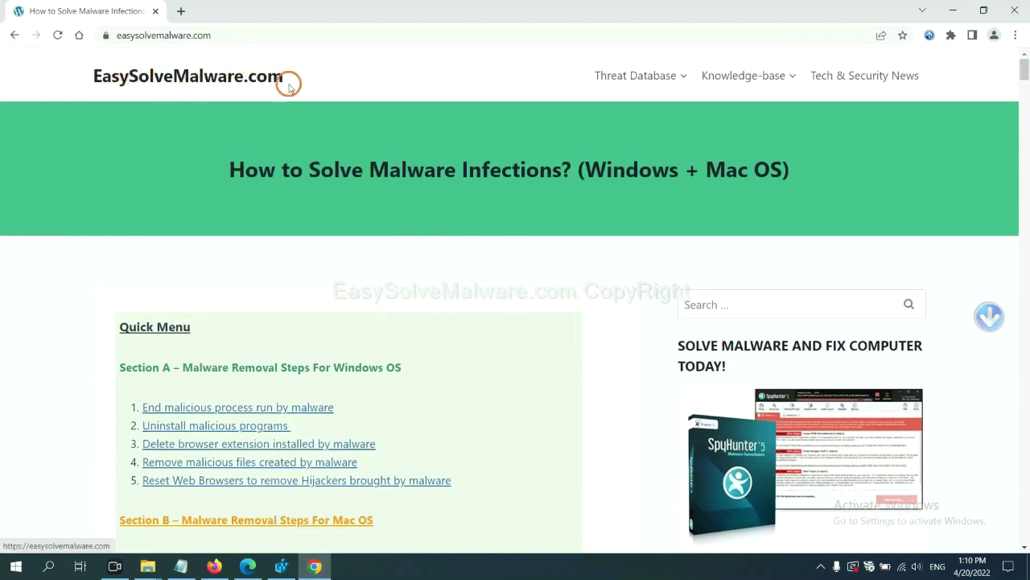
scroll(806, 322, down, 3)
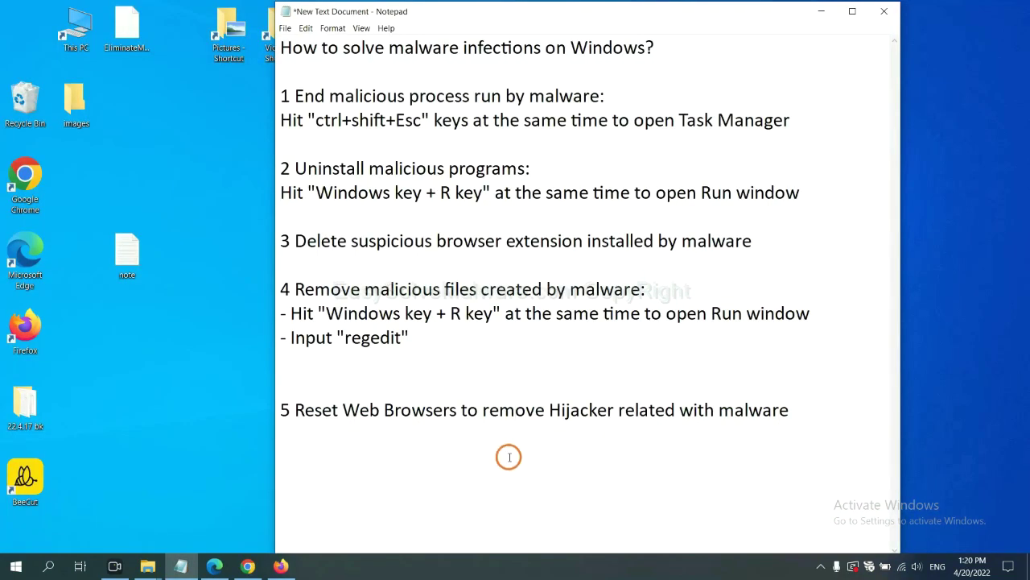
Search Chrome's Settings for 'reset' and restore settings to their original defaults
click(243, 568)
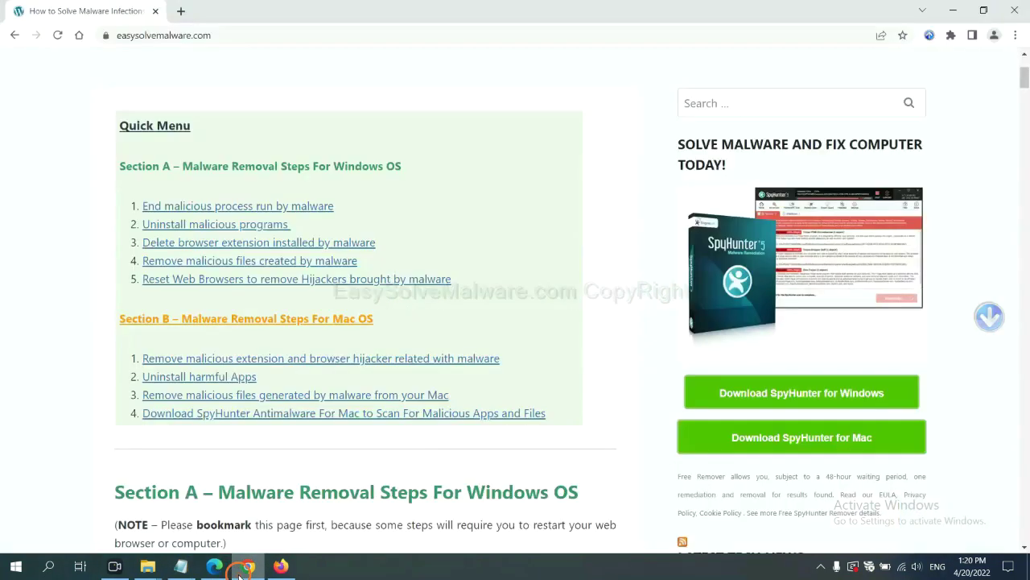
click(1016, 37)
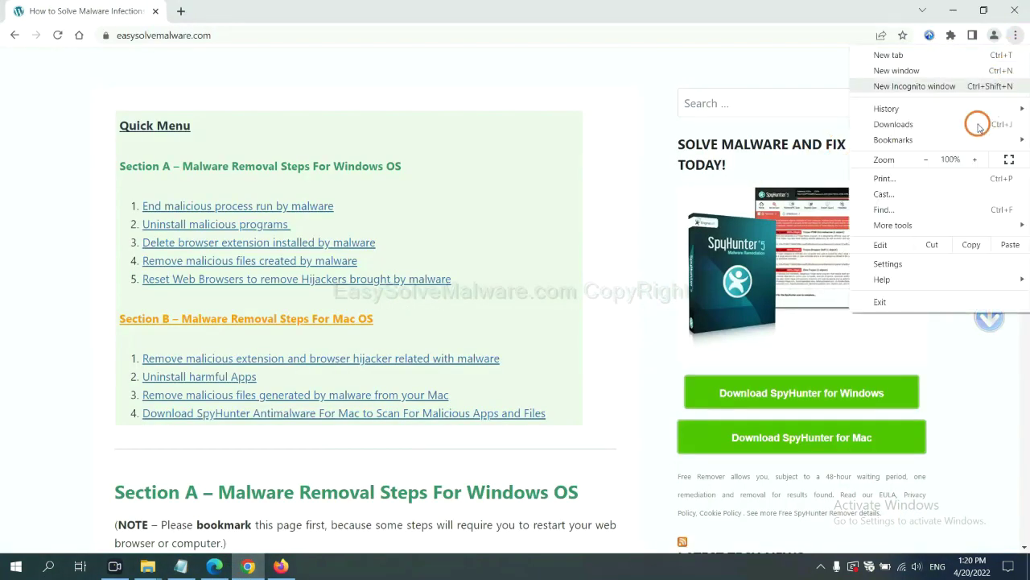
click(900, 263)
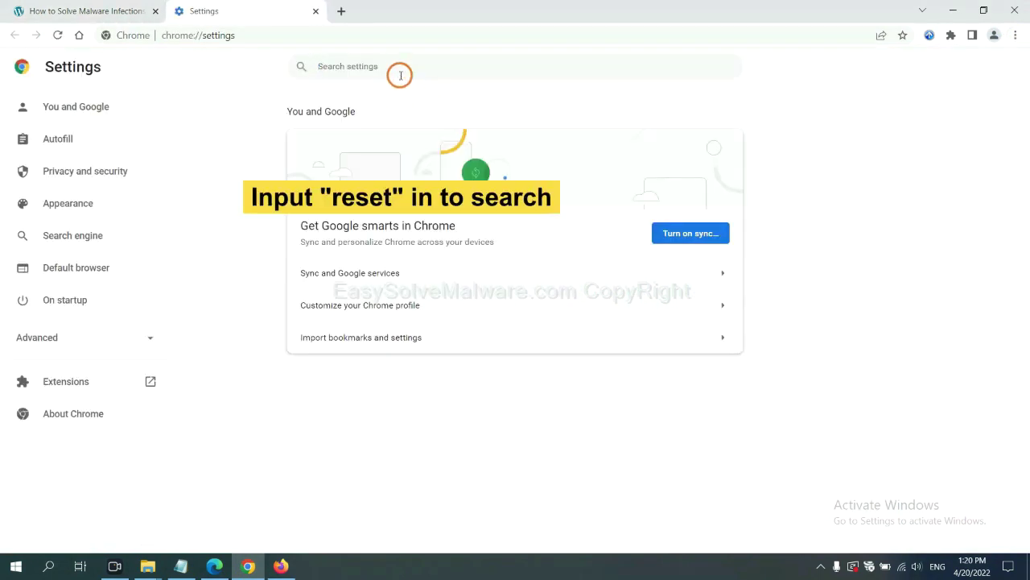
text(reset)
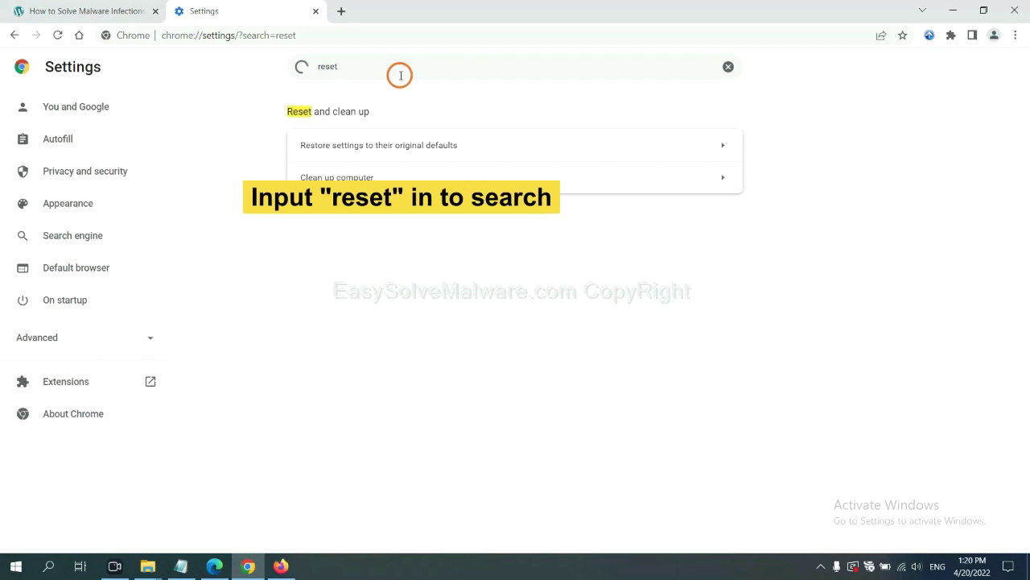
click(441, 147)
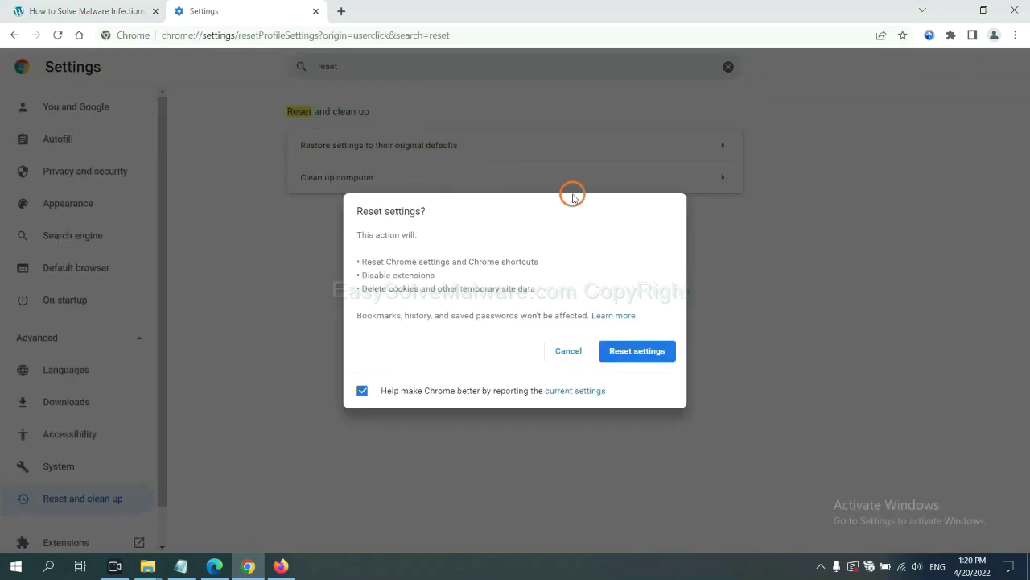
click(640, 352)
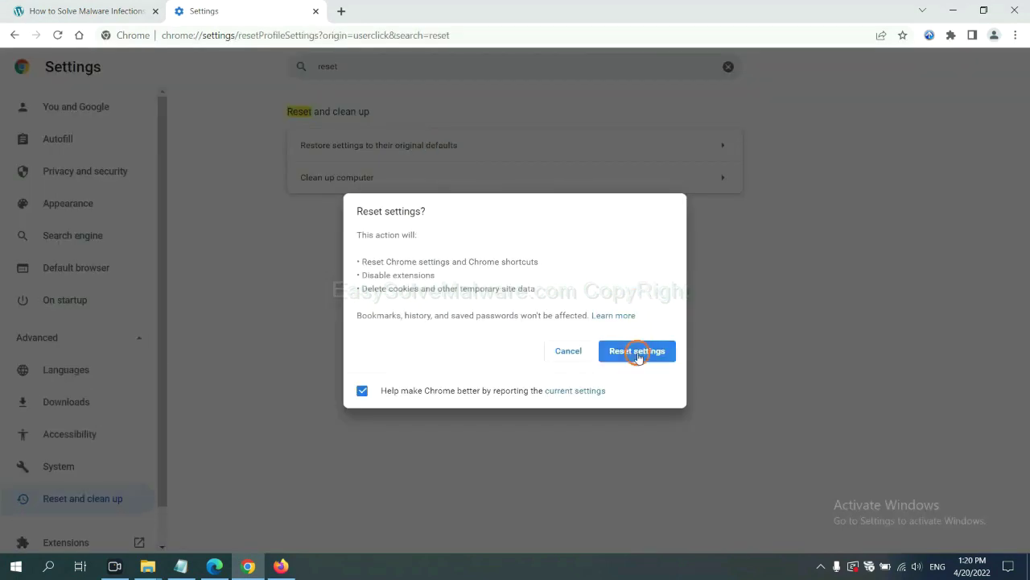
Open Firefox's Troubleshooting Information page via Help and choose Refresh Firefox
click(284, 564)
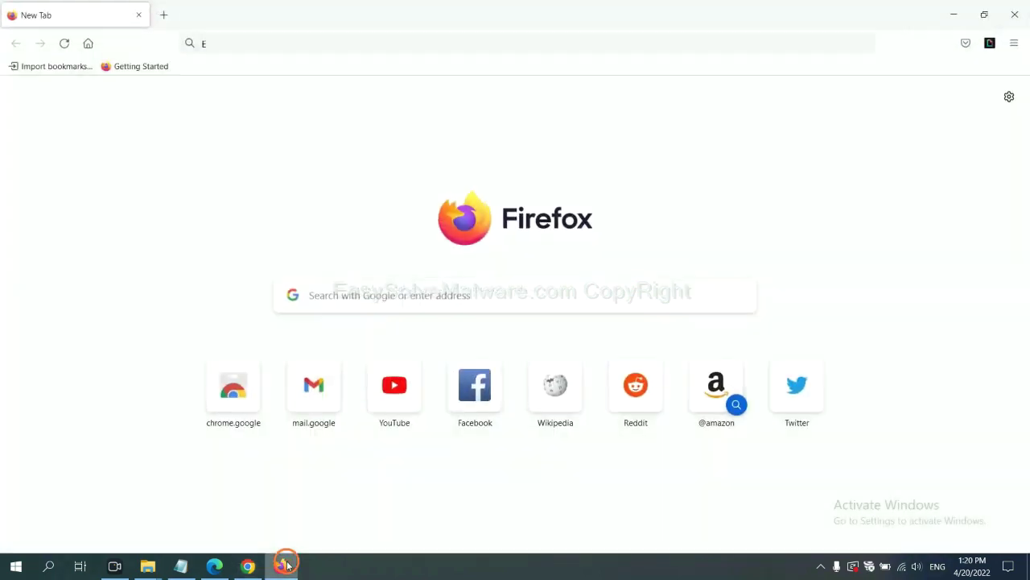
click(1014, 47)
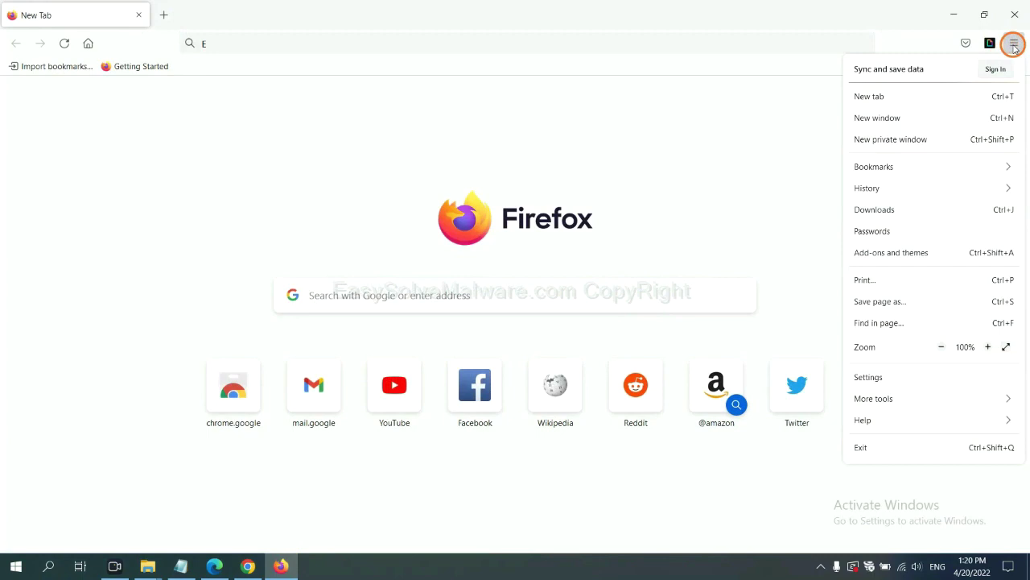
click(885, 418)
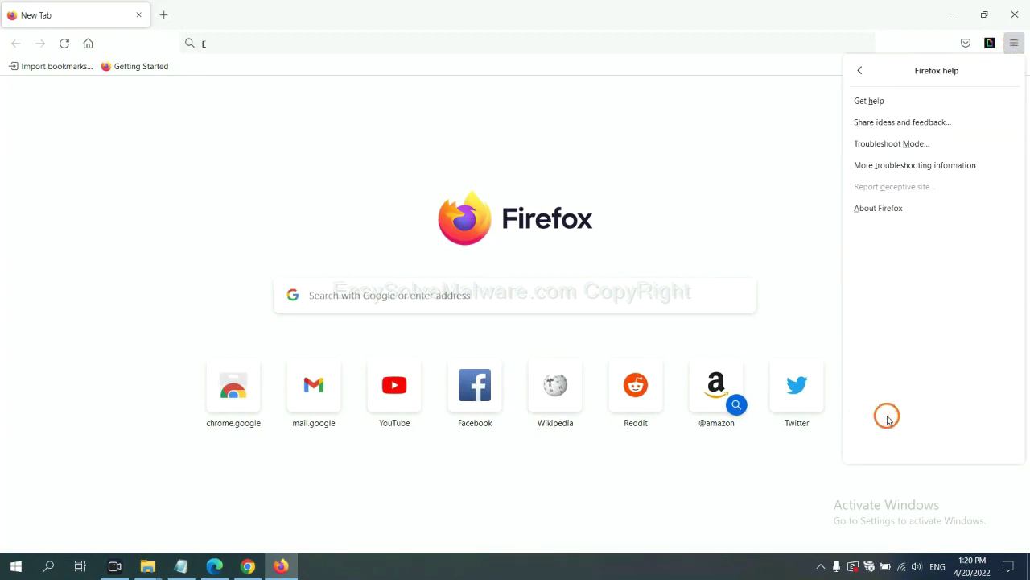
click(904, 167)
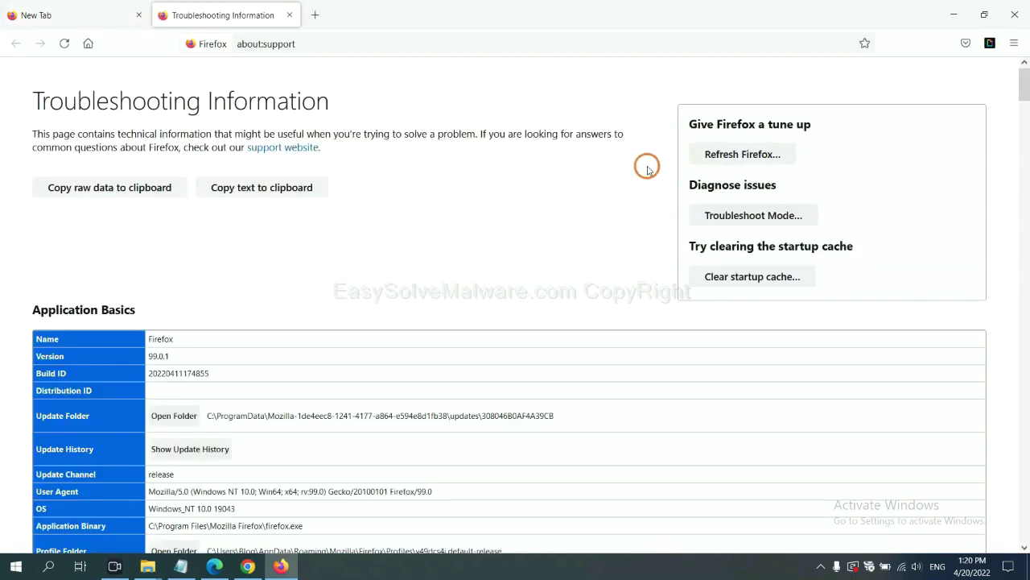
click(724, 155)
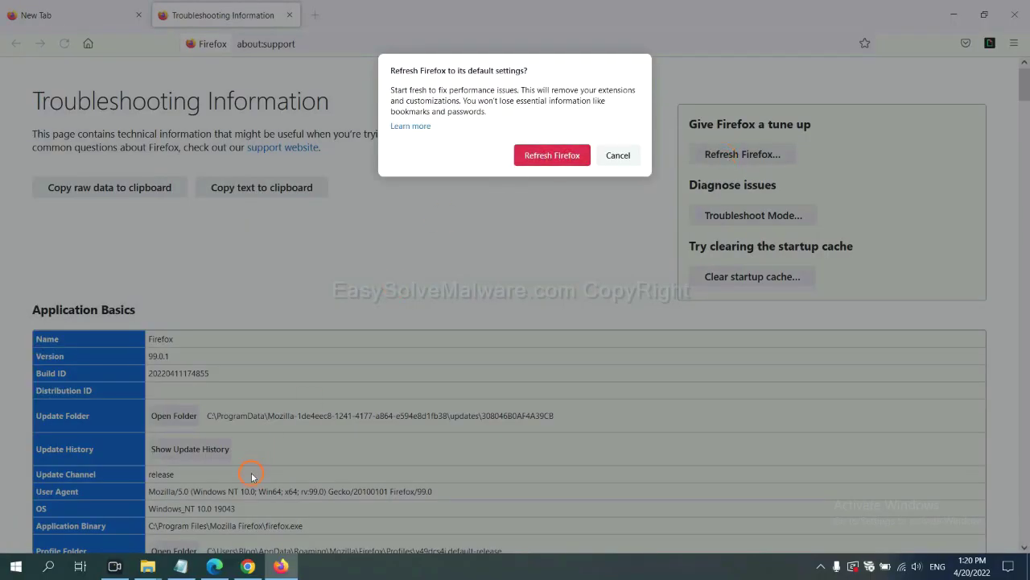
click(214, 566)
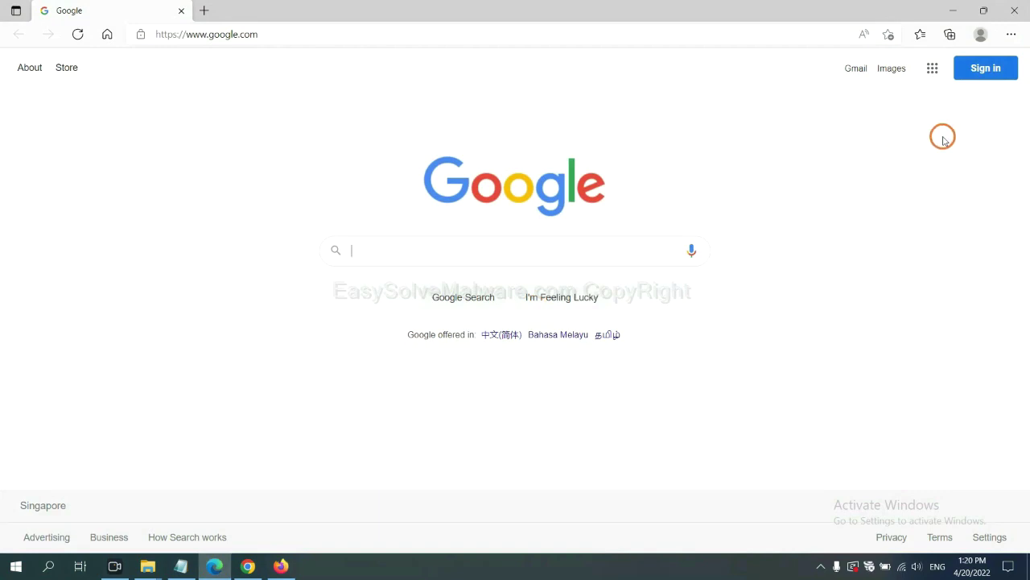
Search Edge's Settings for 'reset' and choose Restore settings to their default values
click(1010, 35)
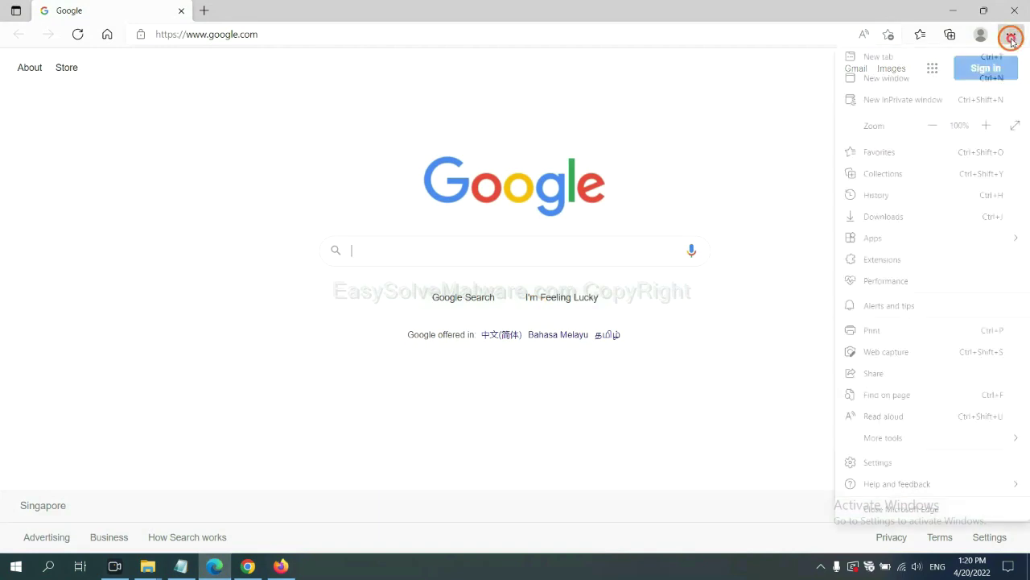
click(878, 462)
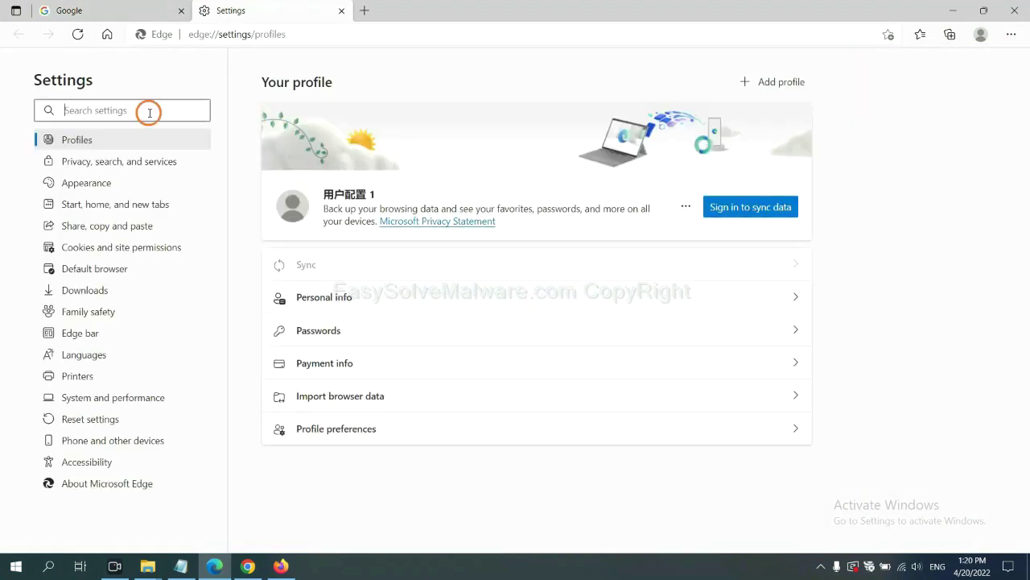
text(re)
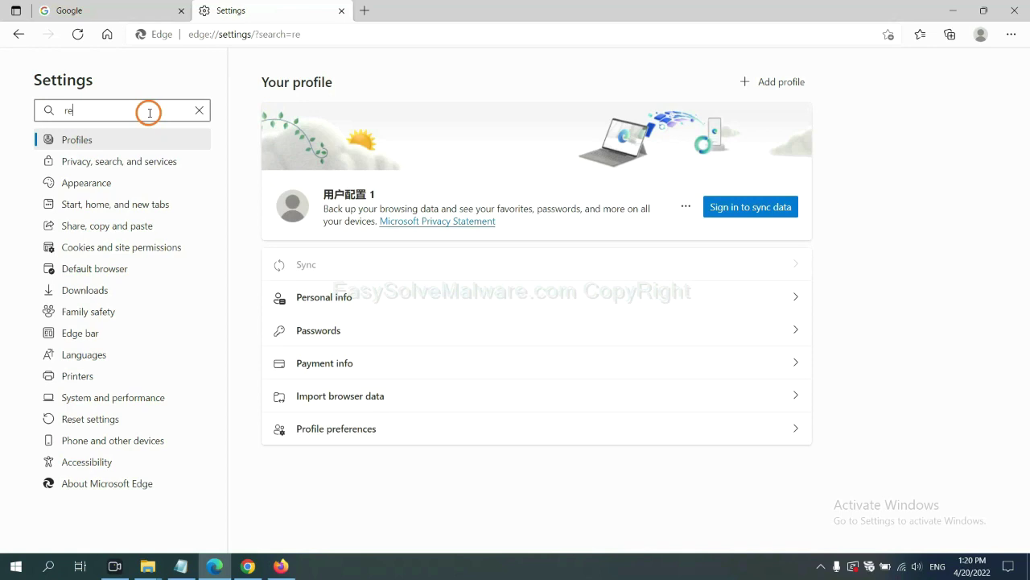
text(set)
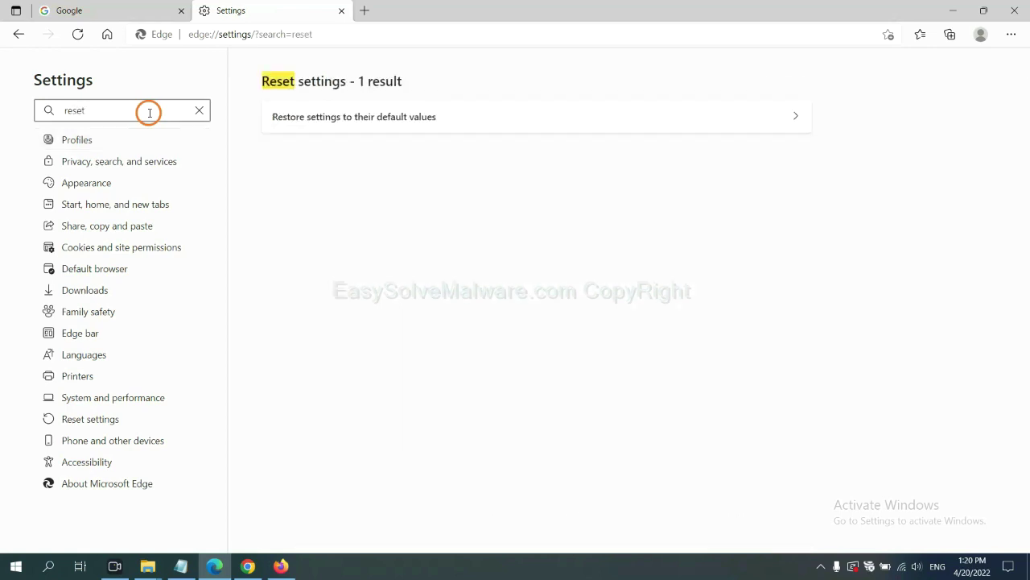
click(362, 112)
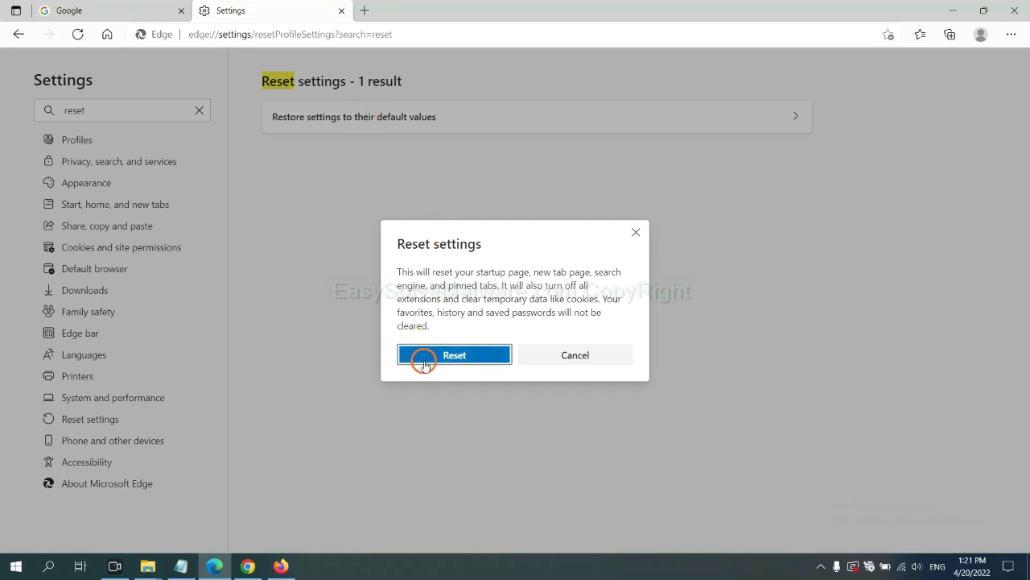